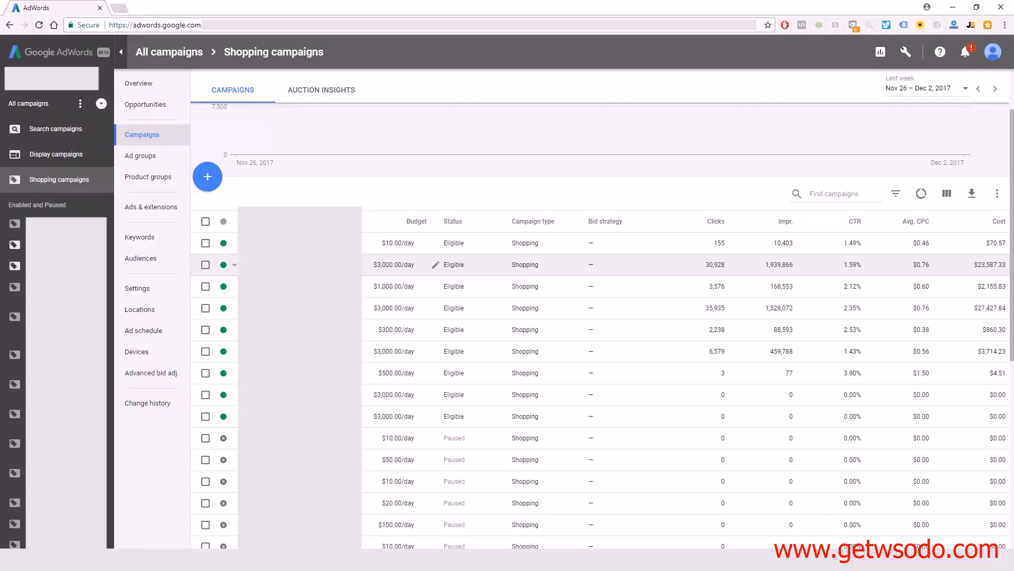
left_click(280, 264)
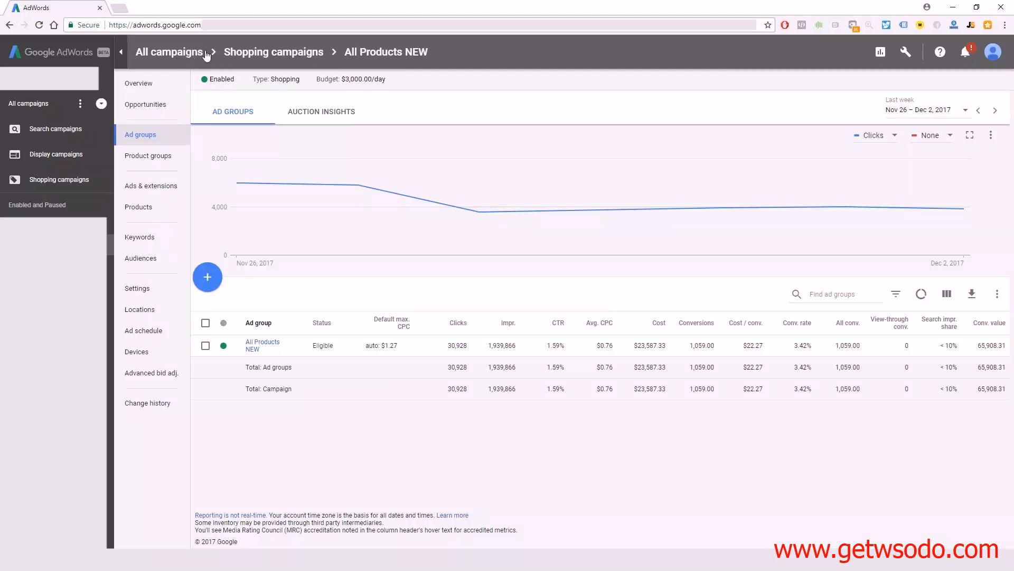
left_click(263, 53)
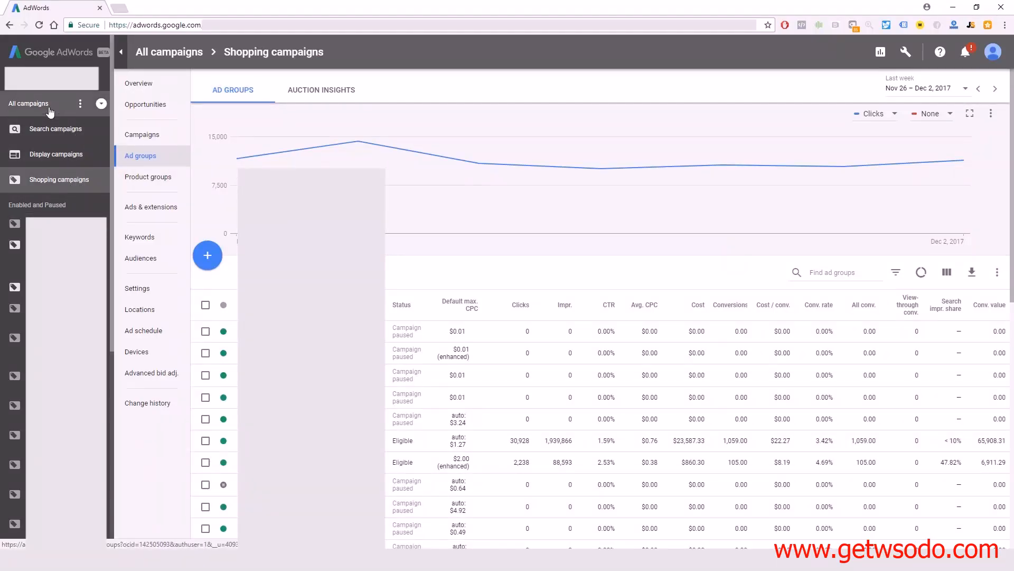
scroll(475, 259, "down", 1)
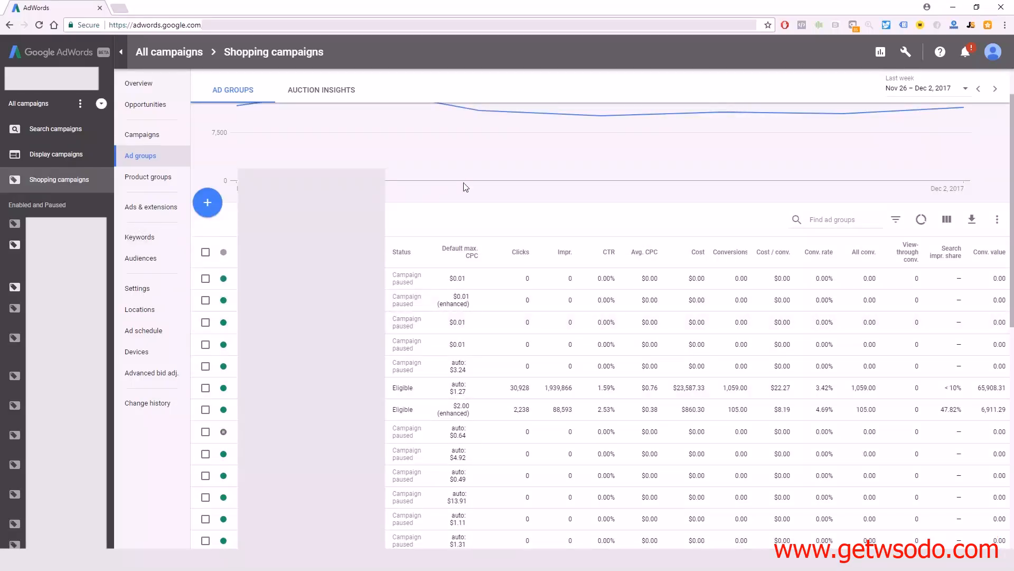
scroll(467, 404, "up", 1)
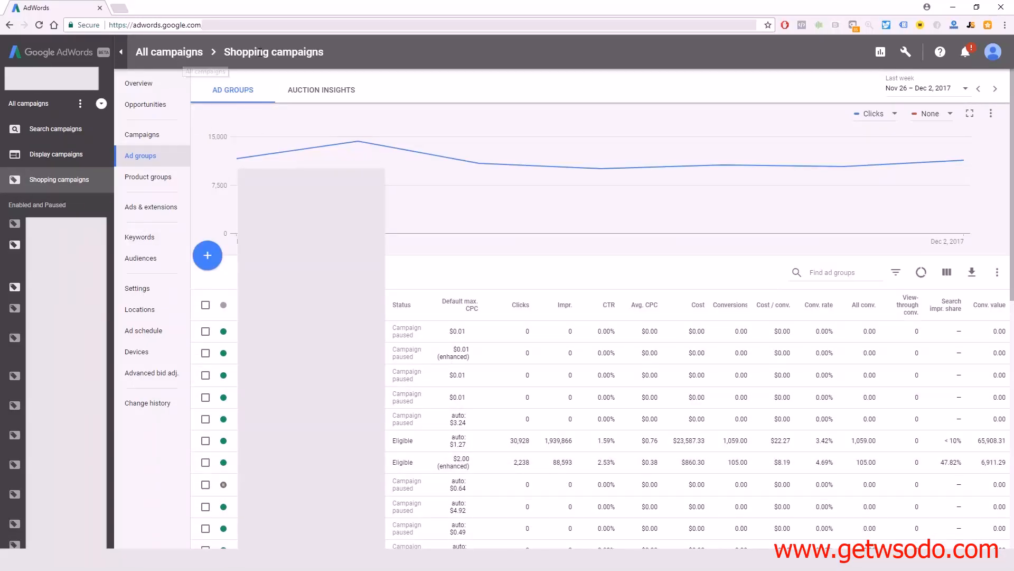
left_click(156, 137)
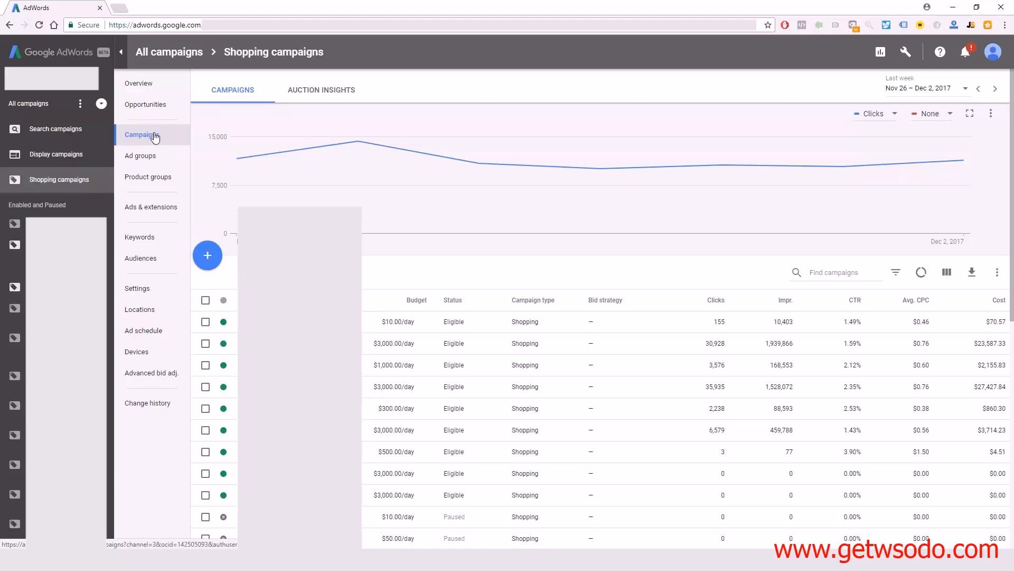
Open the product list of the All Products NEW shopping campaign and set its date range to last week
scroll(555, 430, "down", 1)
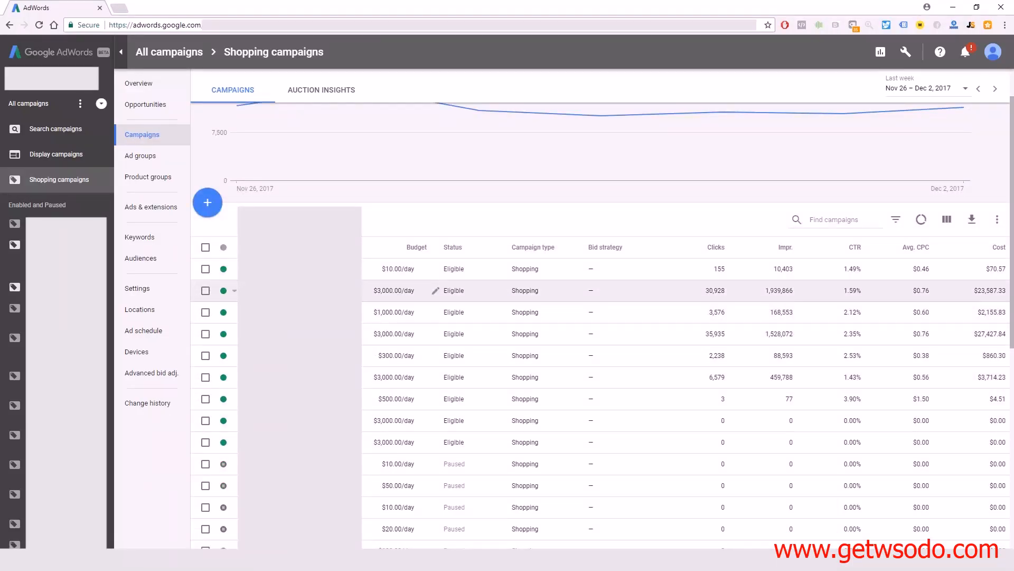
left_click(275, 290)
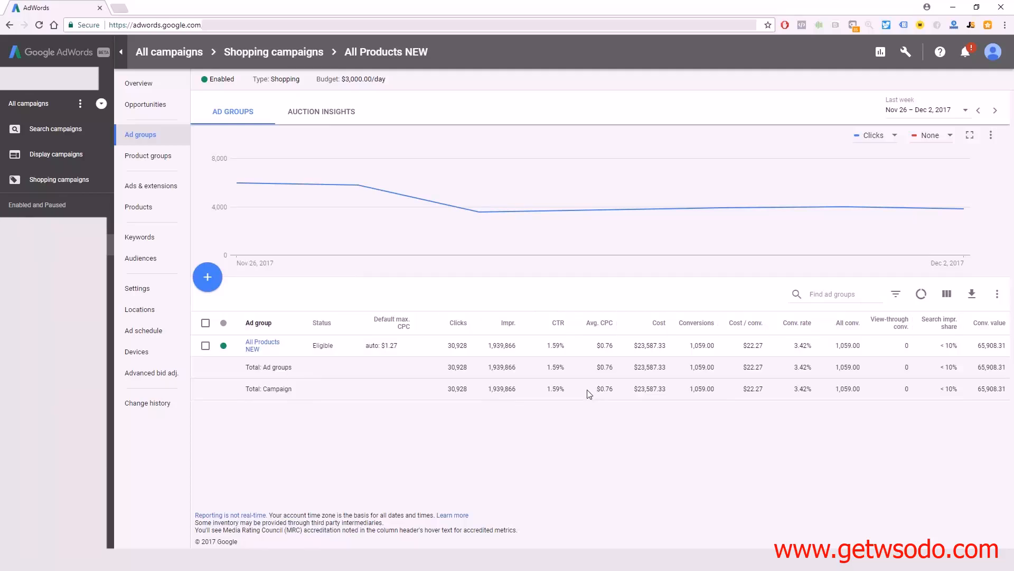
left_click(151, 211)
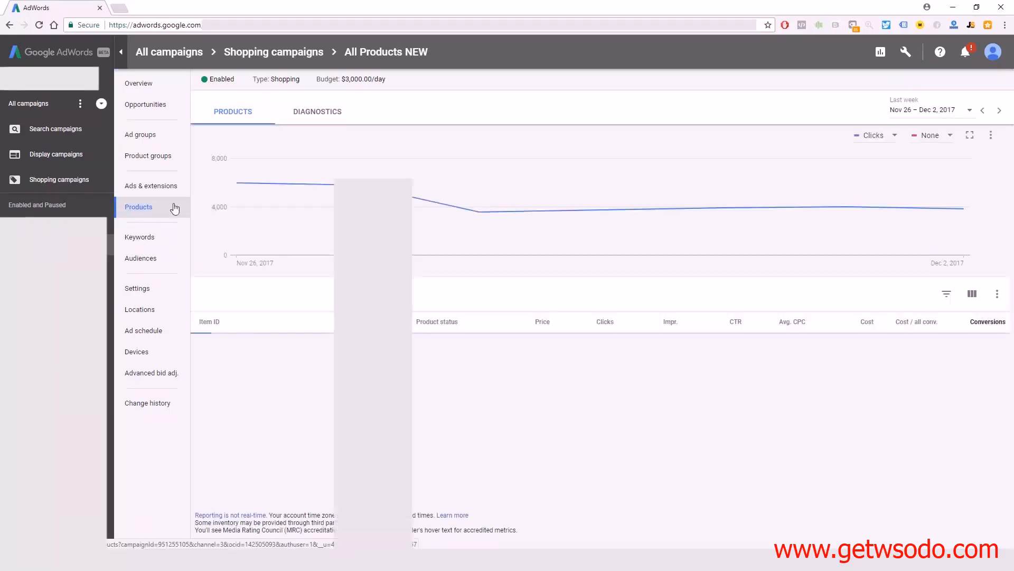
mouse_move(448, 323)
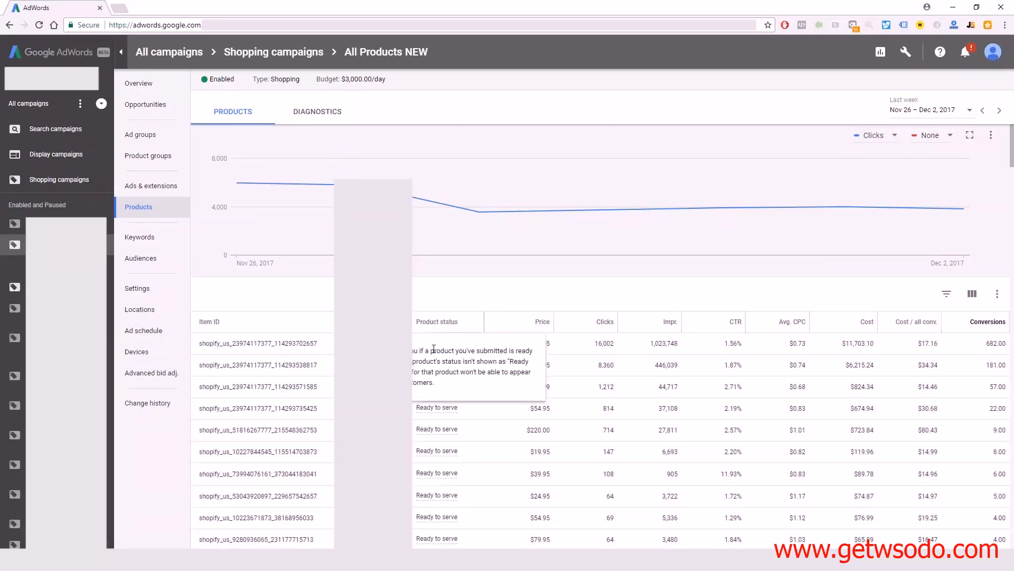
scroll(706, 312, "down", 2)
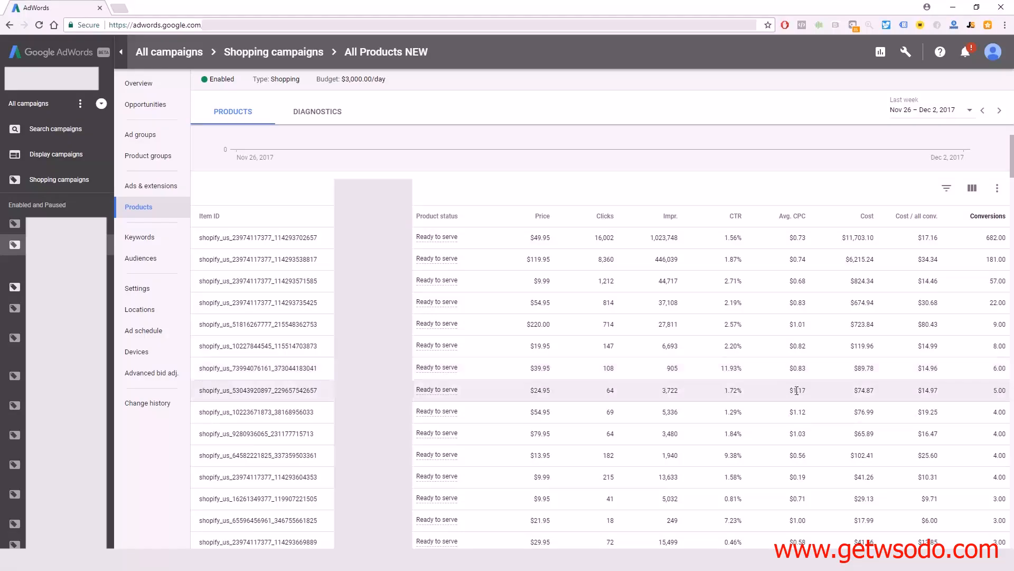
scroll(796, 390, "down", 3)
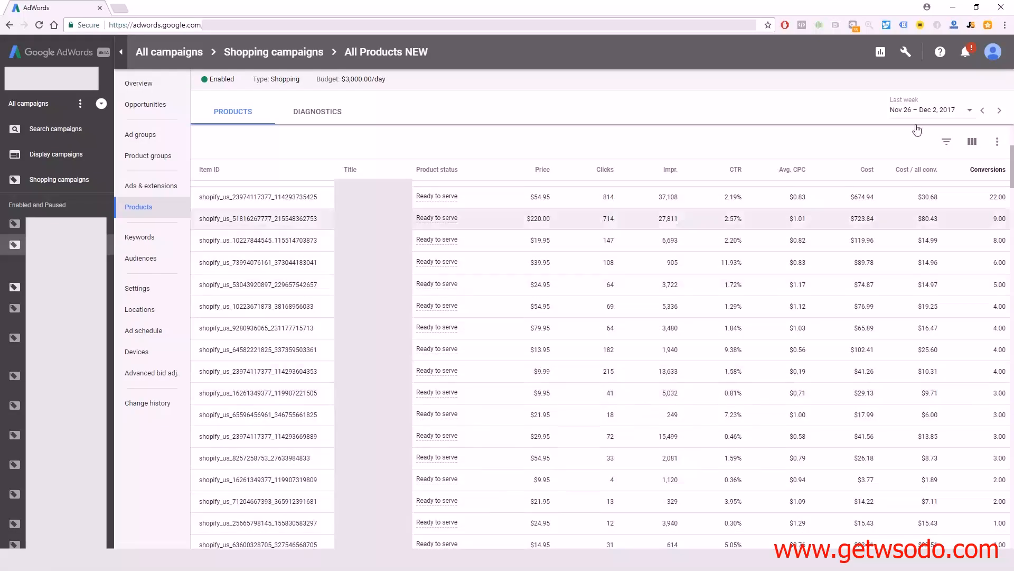
scroll(922, 275, "up", 4)
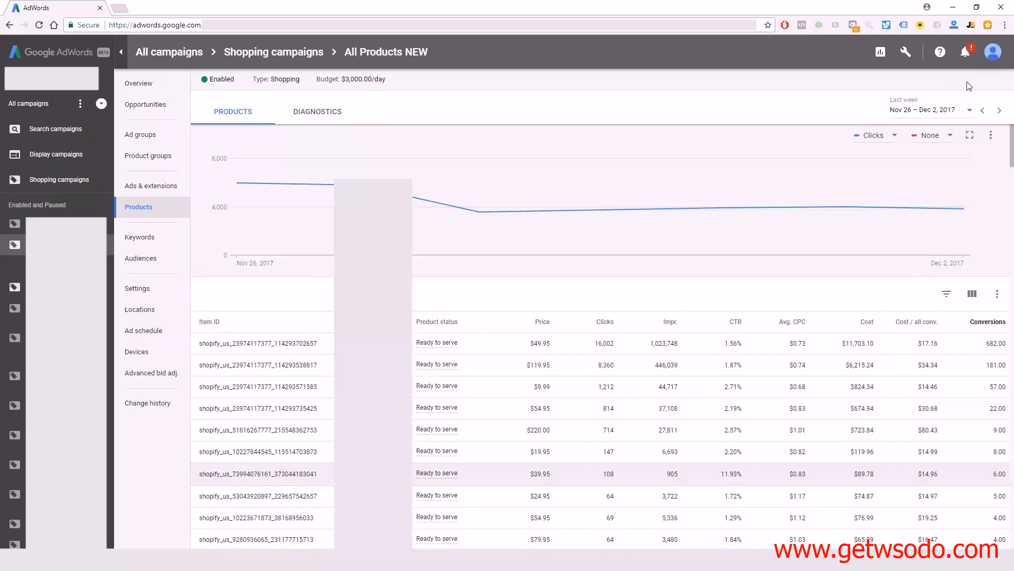
left_click(970, 111)
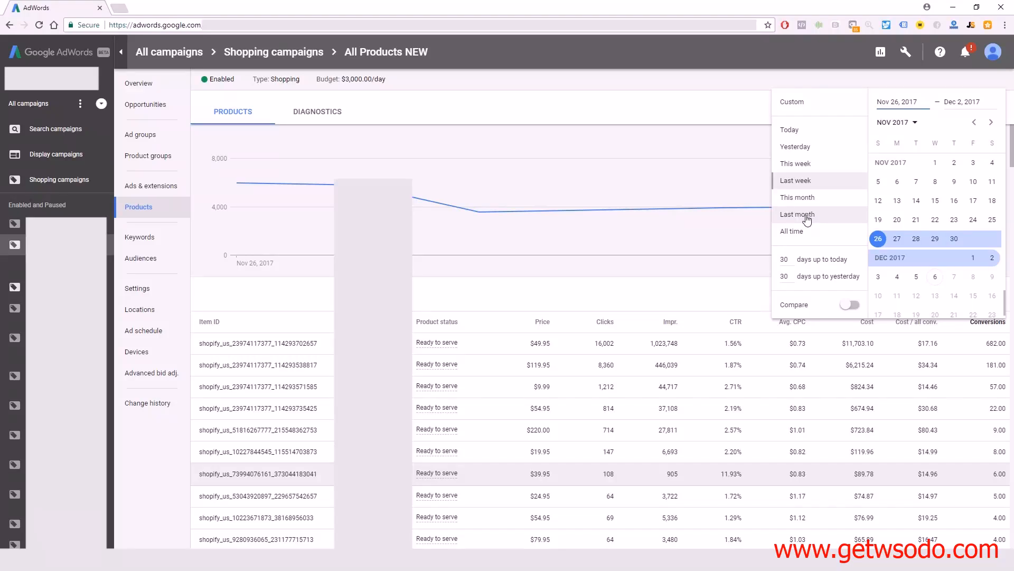
left_click(798, 181)
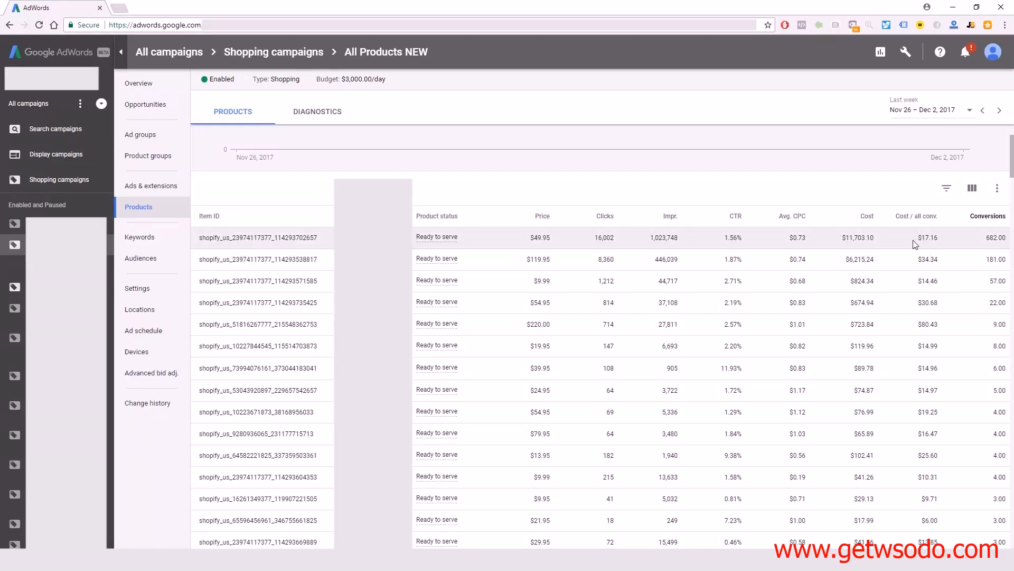
left_click_drag(917, 242, 953, 241)
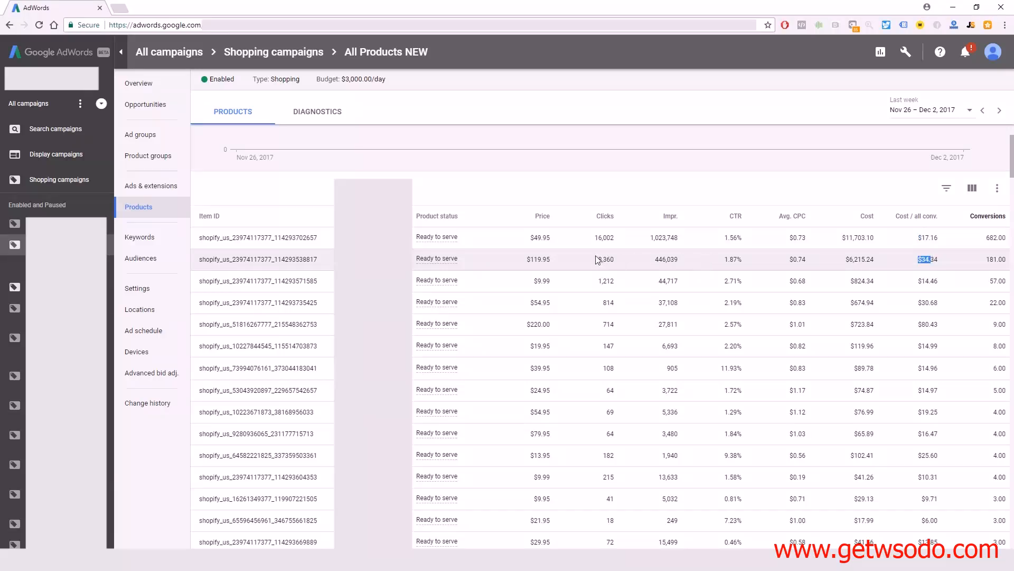
left_click_drag(524, 259, 548, 261)
left_click_drag(917, 260, 943, 266)
left_click(918, 259)
left_click_drag(945, 262, 915, 260)
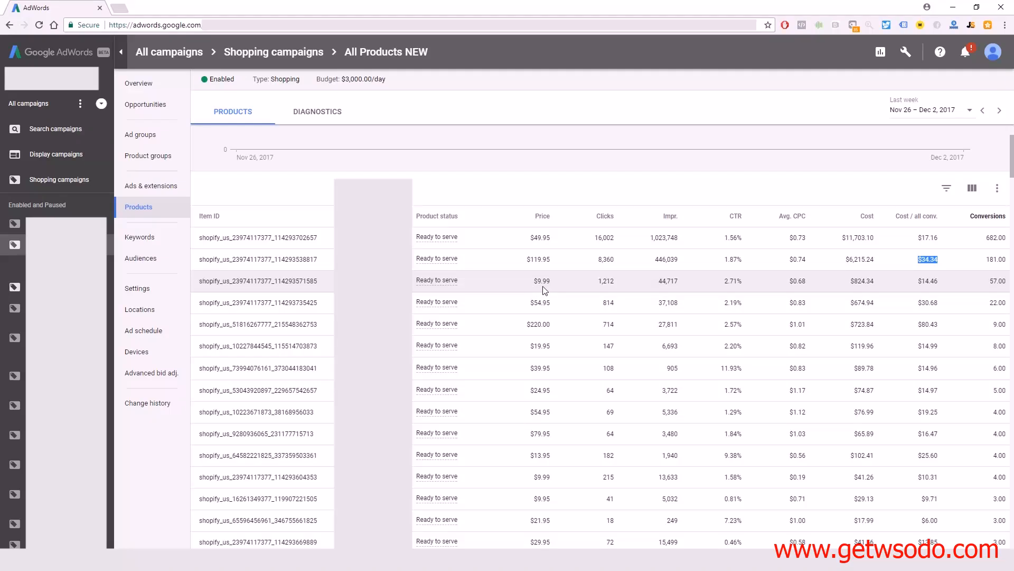
left_click_drag(918, 280, 937, 281)
double_click(540, 302)
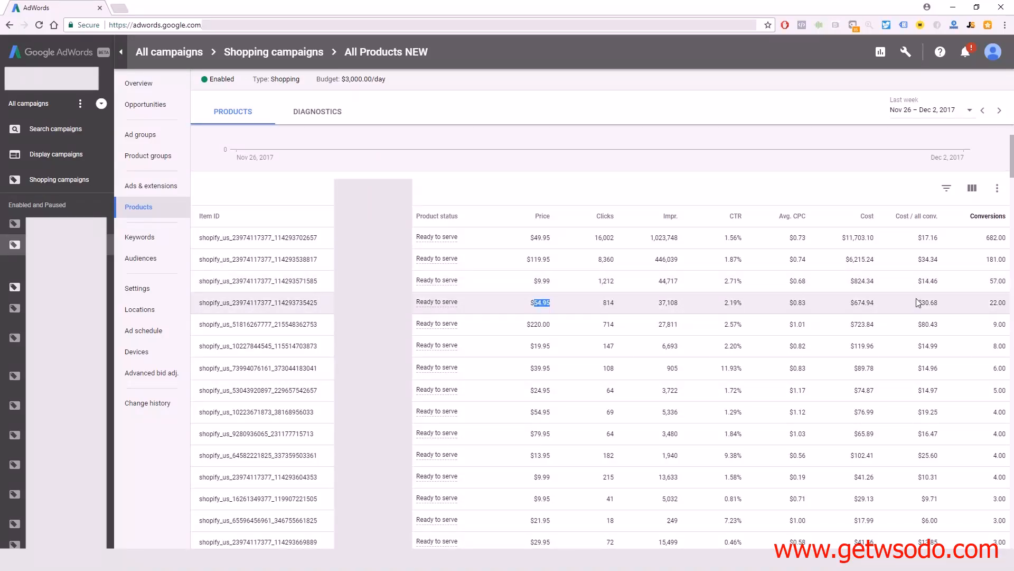
left_click_drag(917, 302, 939, 303)
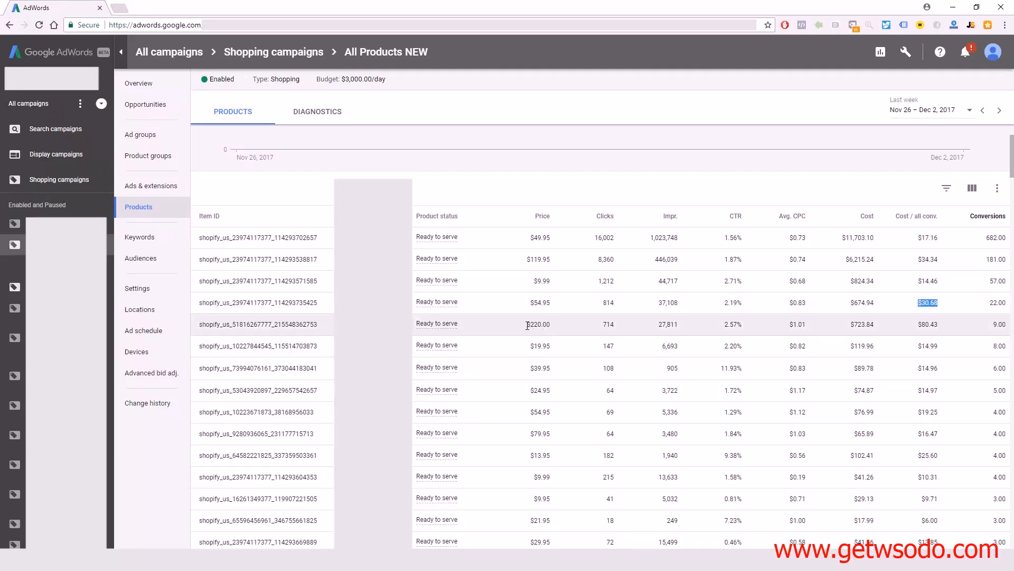
left_click_drag(527, 324, 552, 327)
left_click_drag(919, 324, 950, 326)
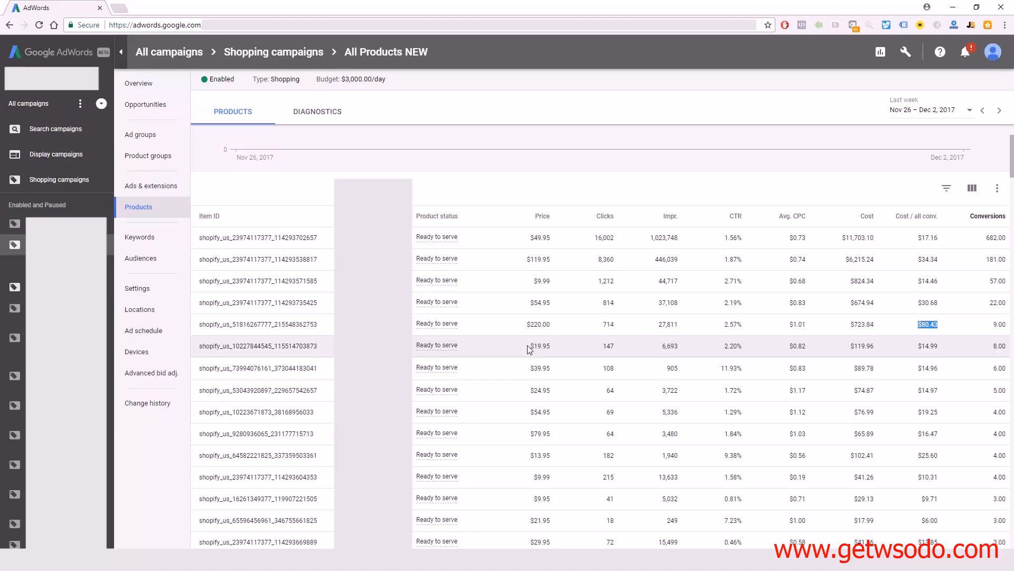
left_click_drag(530, 346, 940, 349)
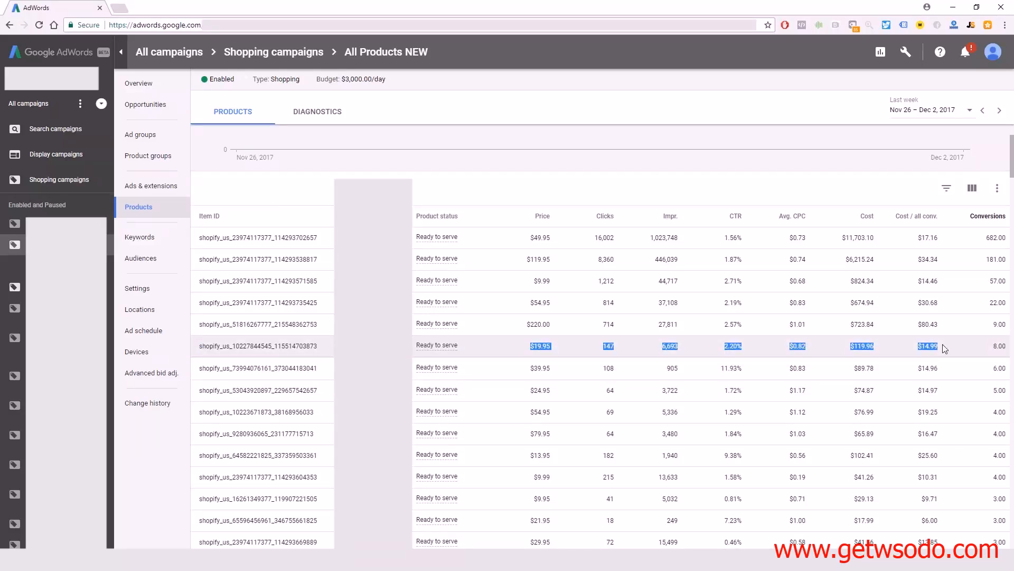
left_click(923, 367)
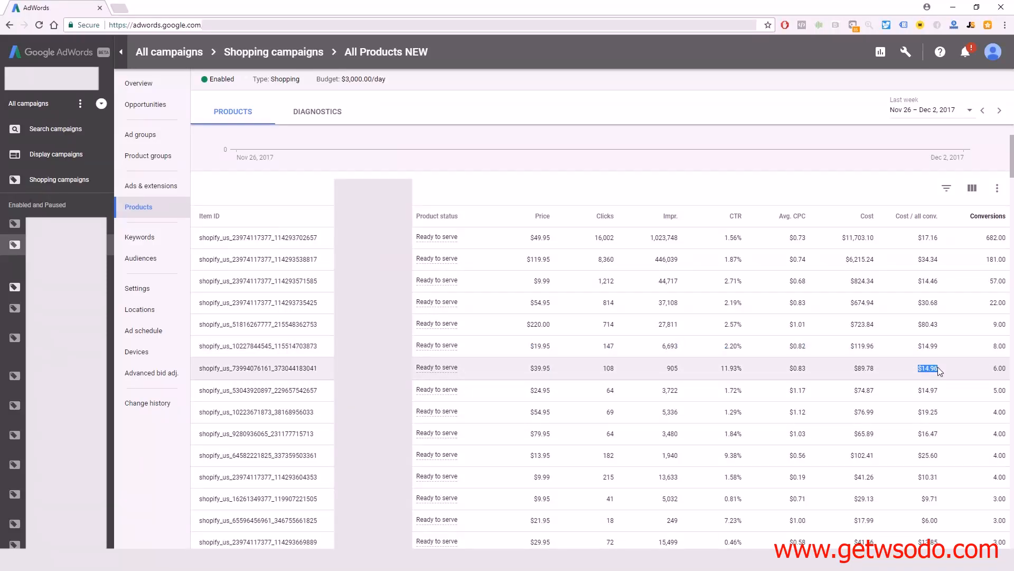
left_click_drag(918, 391, 939, 417)
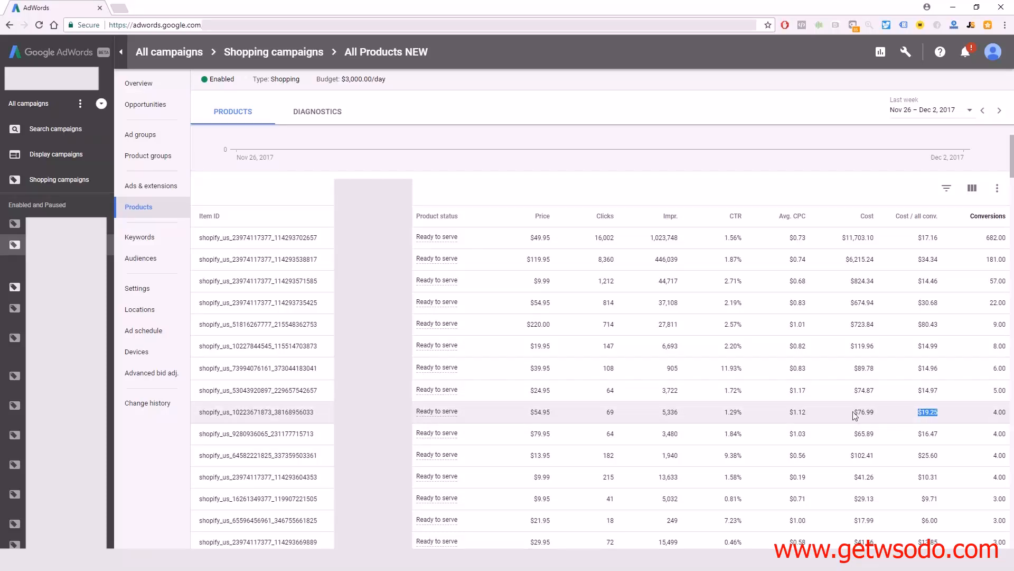
left_click_drag(857, 411, 881, 417)
scroll(833, 412, "down", 1)
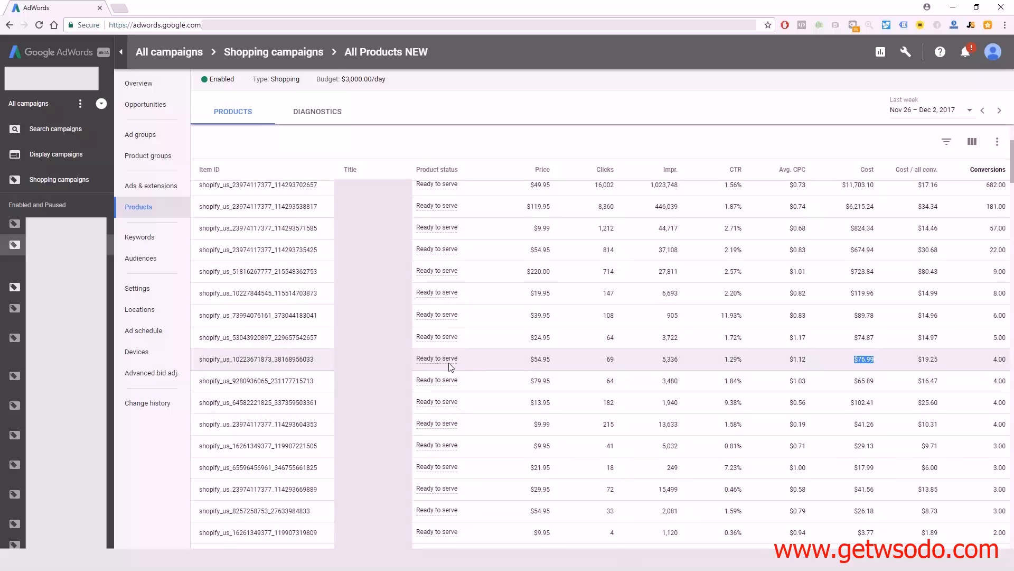
left_click_drag(321, 360, 200, 358)
key("ctrl+c")
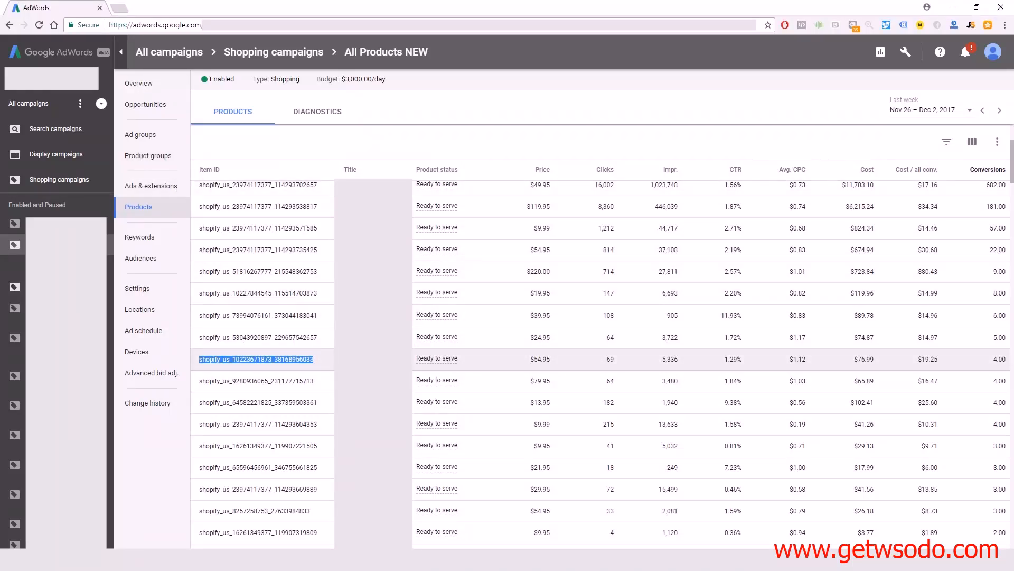
left_click(208, 363)
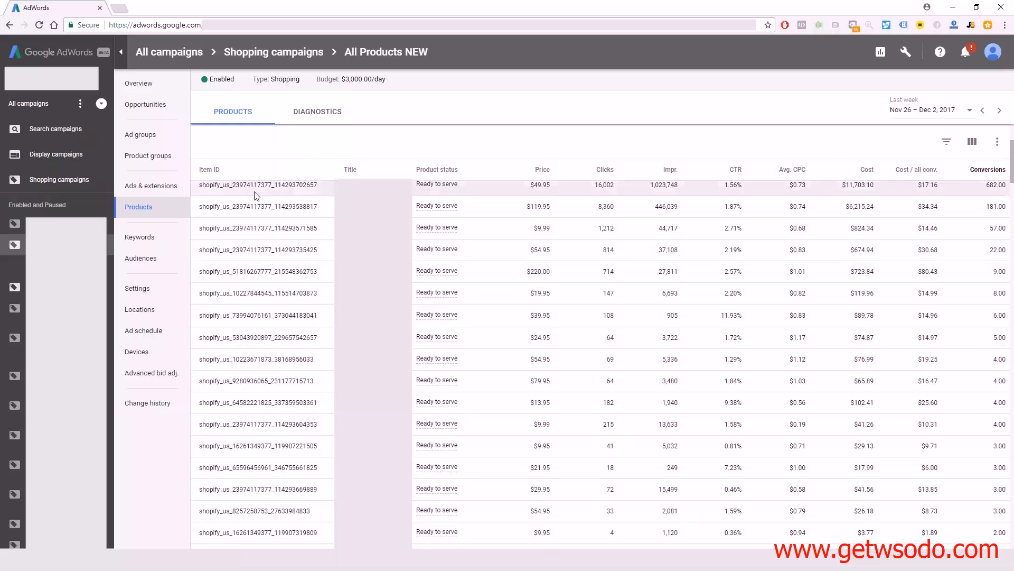
Start subdividing the campaign's All products product group, using Item ID as the subdivision attribute
left_click(148, 163)
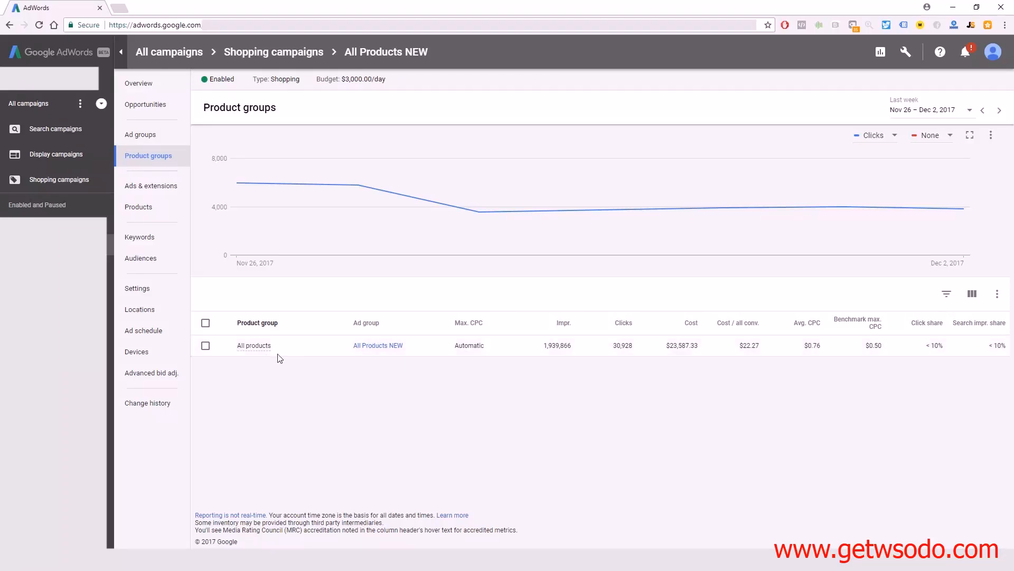
mouse_move(249, 350)
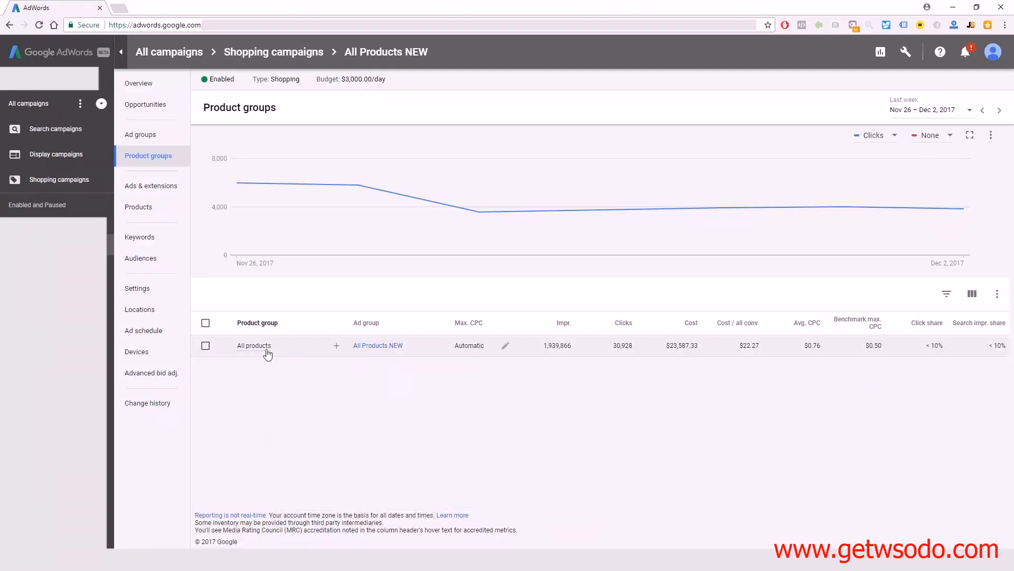
left_click(336, 347)
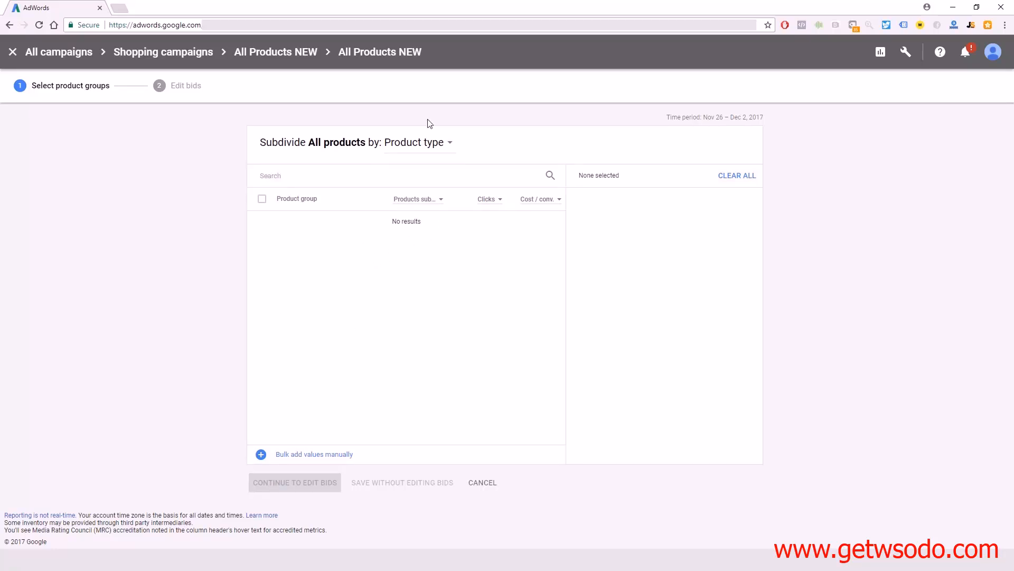
left_click(448, 144)
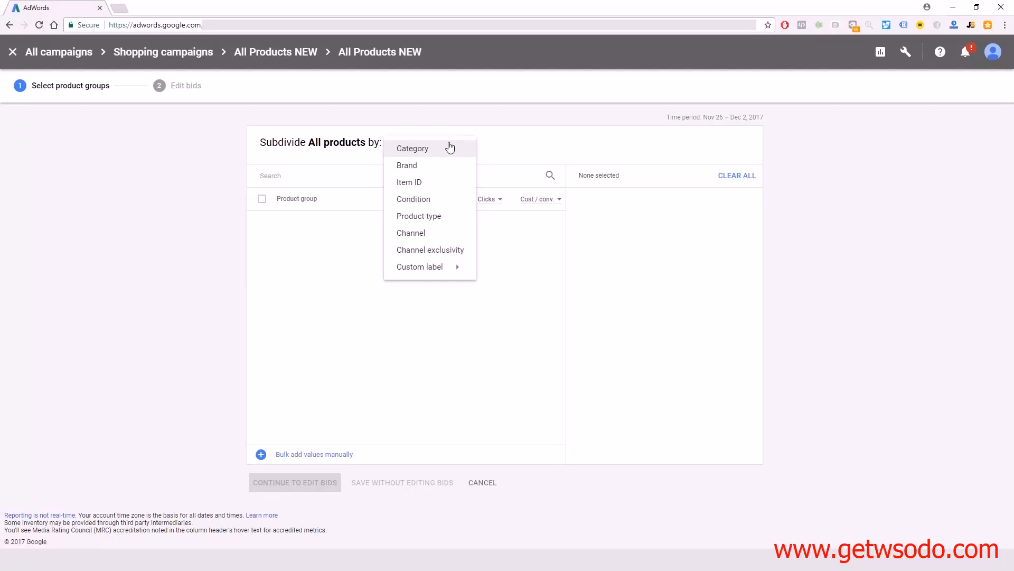
left_click(496, 149)
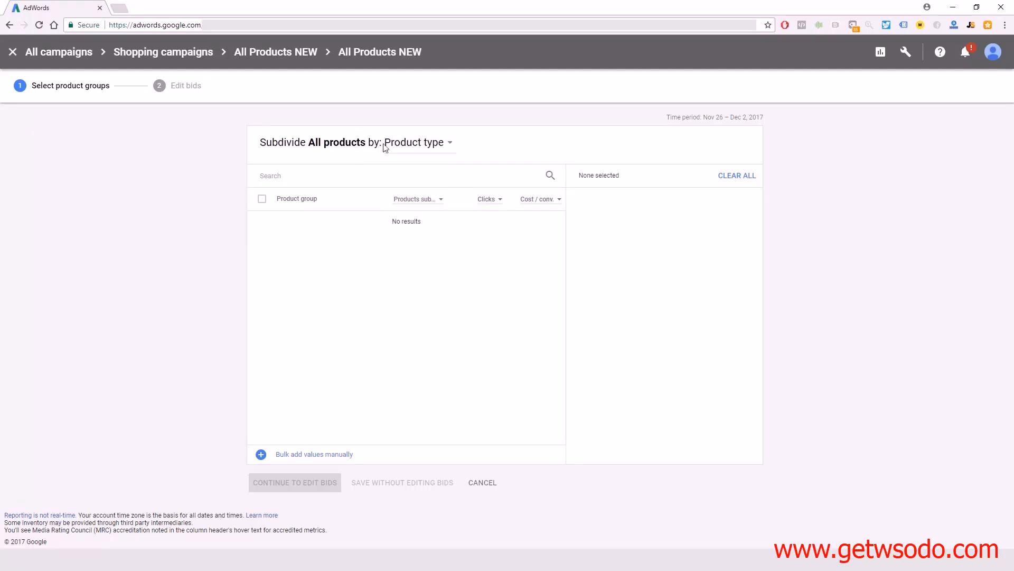
left_click(450, 144)
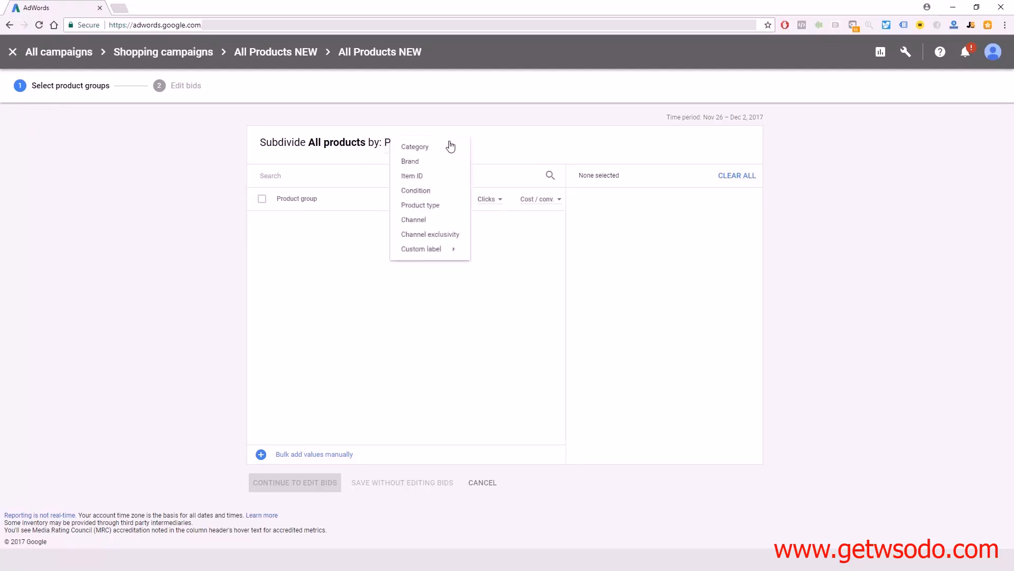
left_click(426, 183)
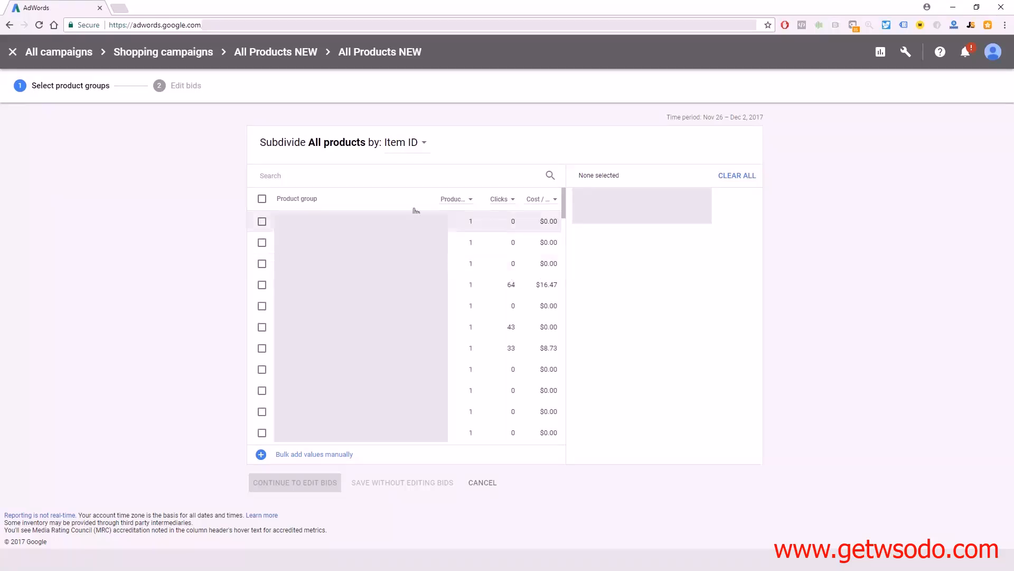
left_click(320, 179)
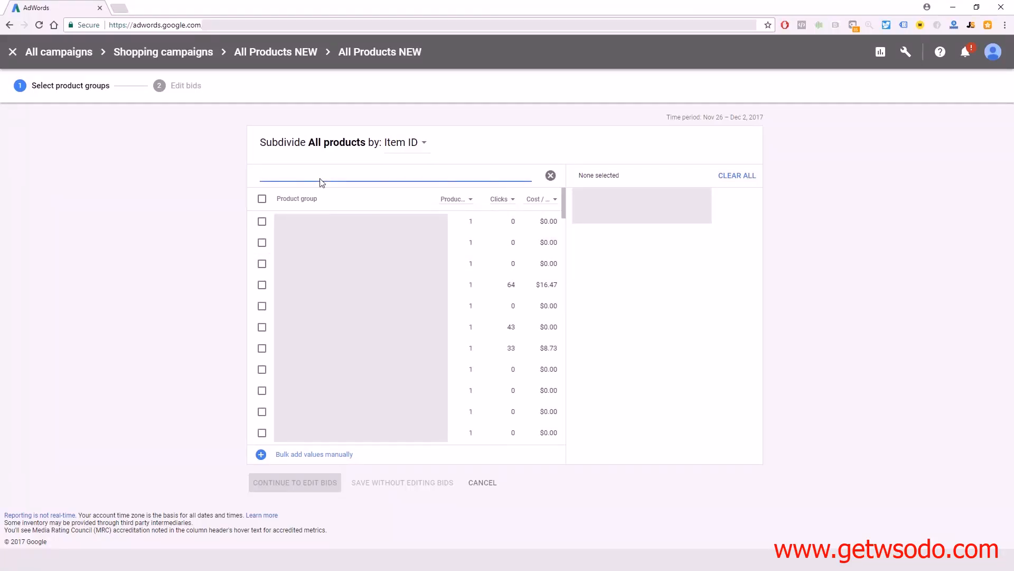
key("ctrl+v")
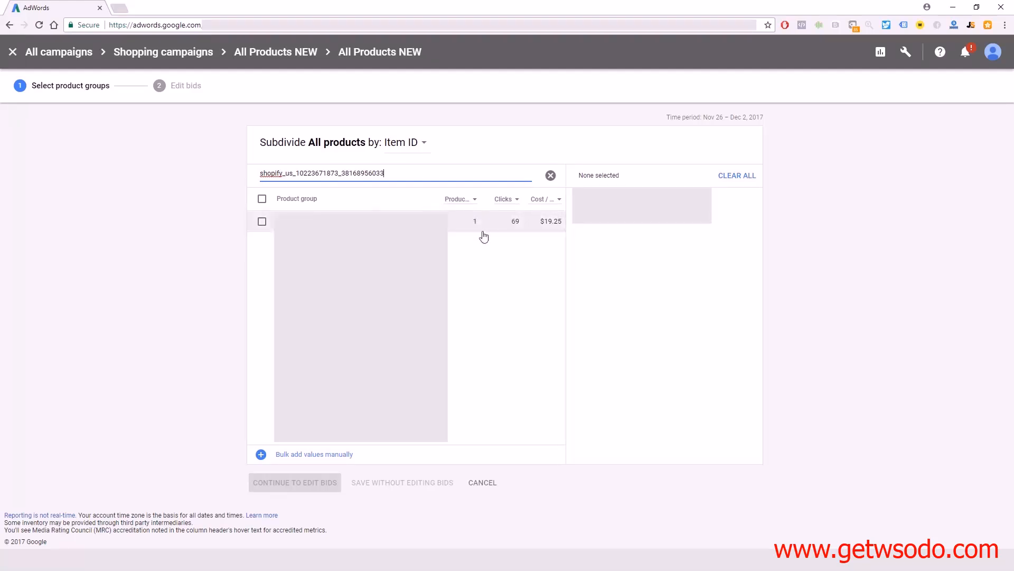
left_click(263, 222)
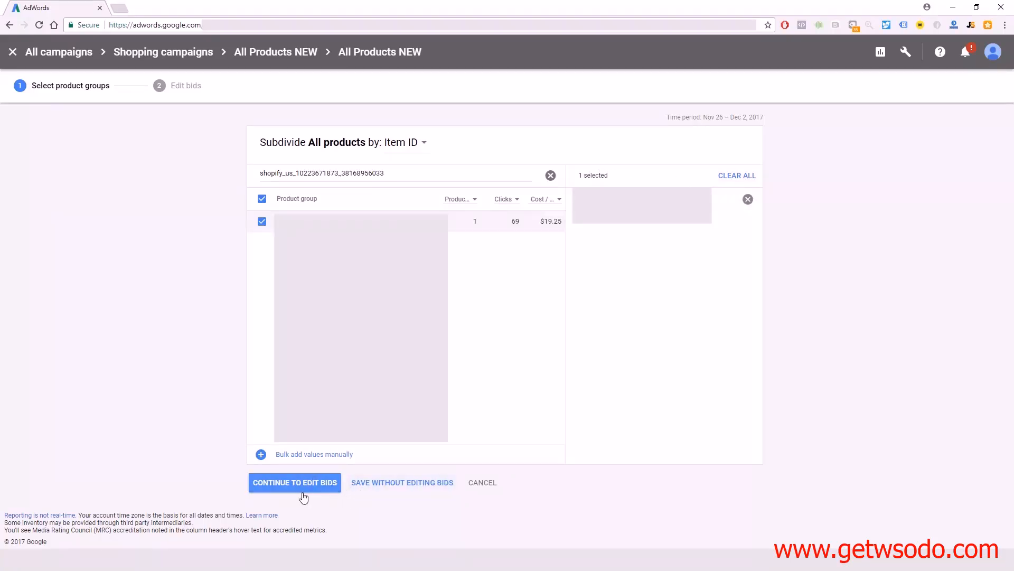
left_click(394, 483)
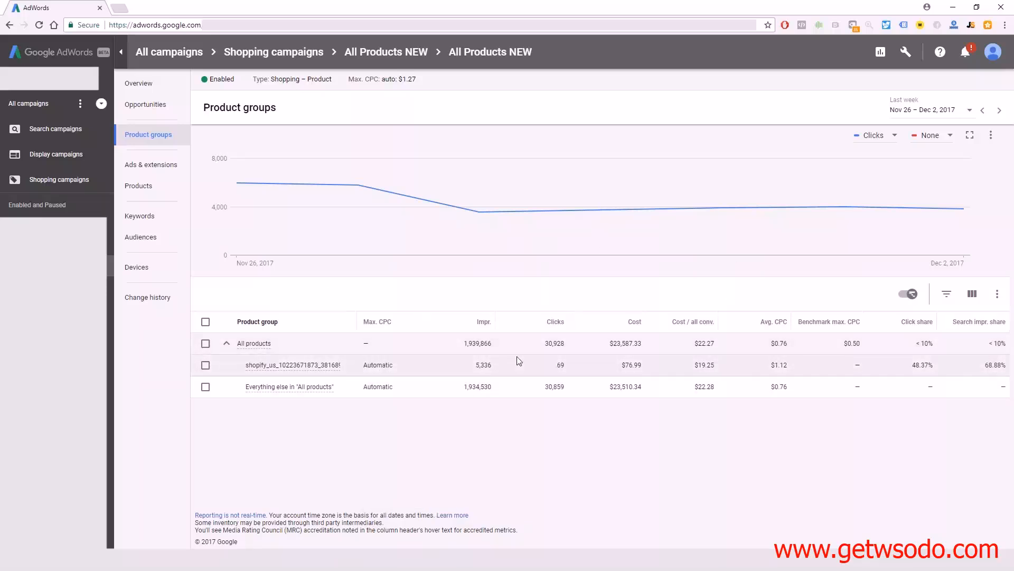
mouse_move(388, 323)
left_click(385, 365)
left_click(374, 403)
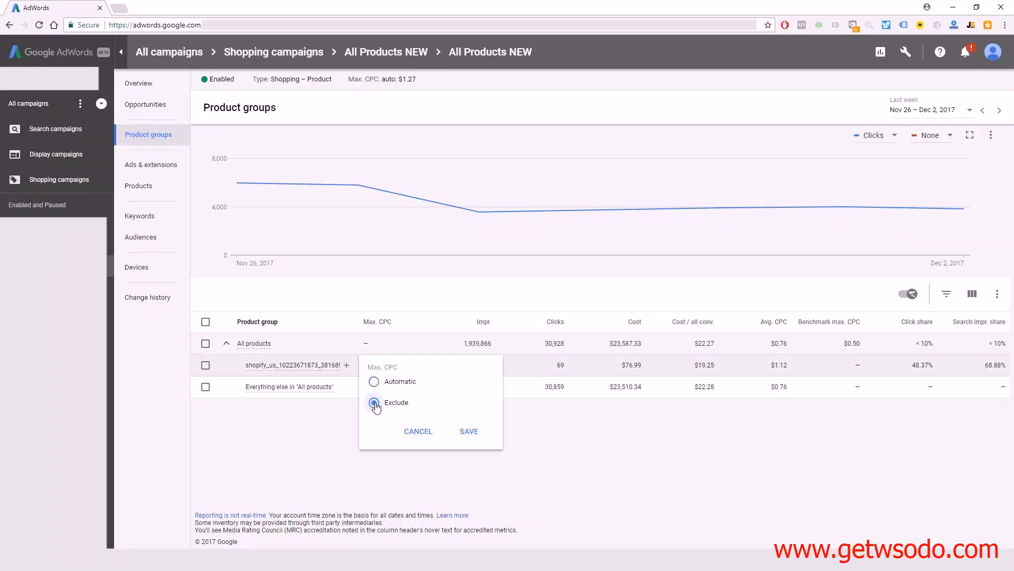
left_click(469, 432)
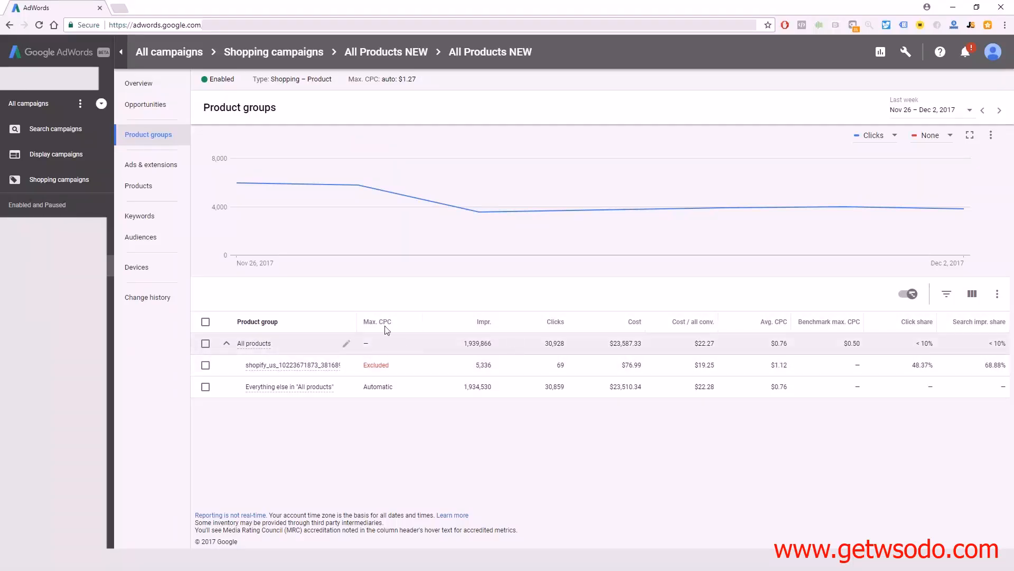
left_click(144, 188)
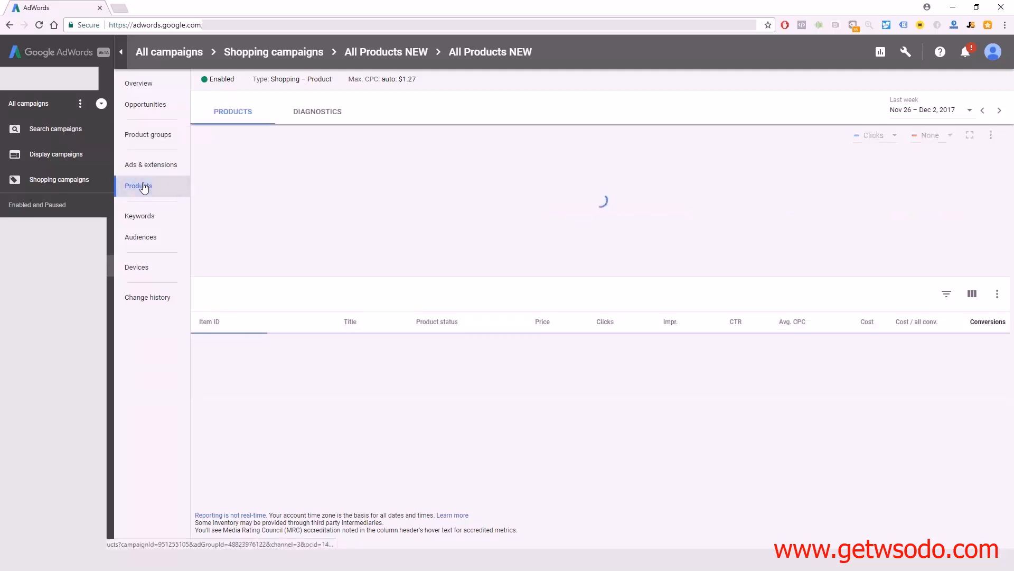
scroll(528, 397, "down", 1)
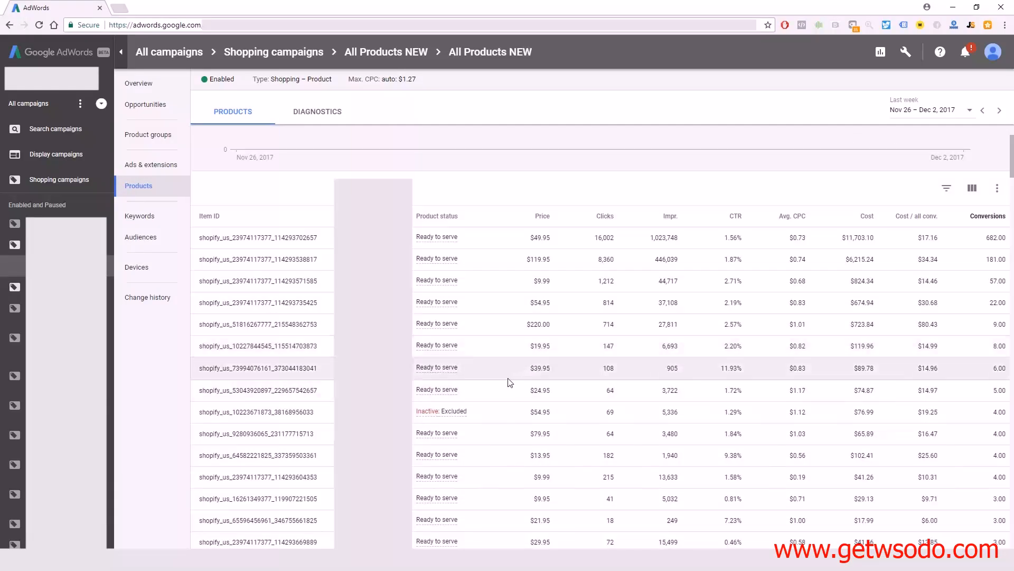
mouse_move(464, 411)
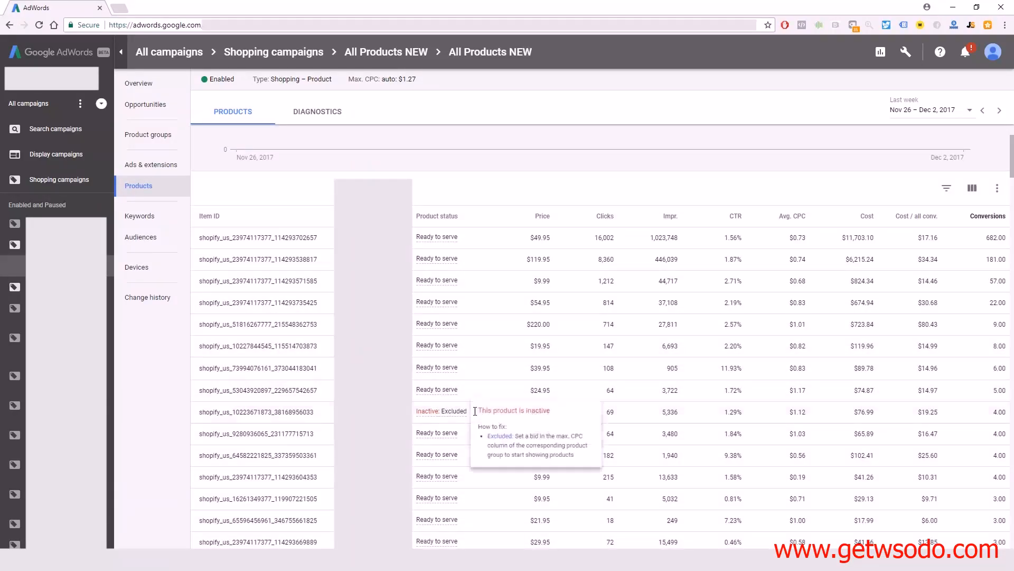
mouse_move(472, 412)
left_mouse_down()
mouse_move(416, 414)
mouse_move(459, 412)
left_mouse_up()
left_click(420, 418)
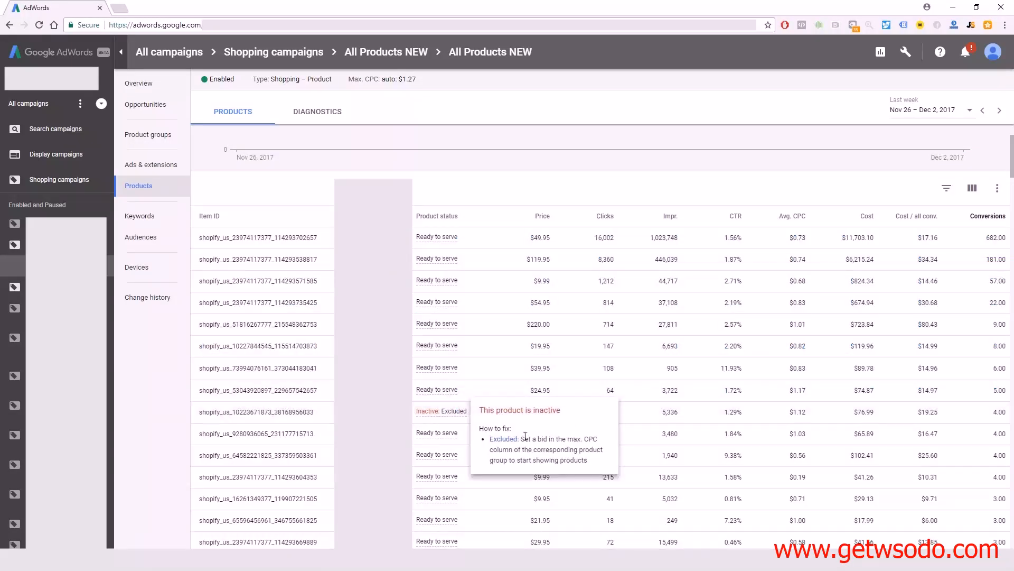
scroll(458, 414, "down", 1)
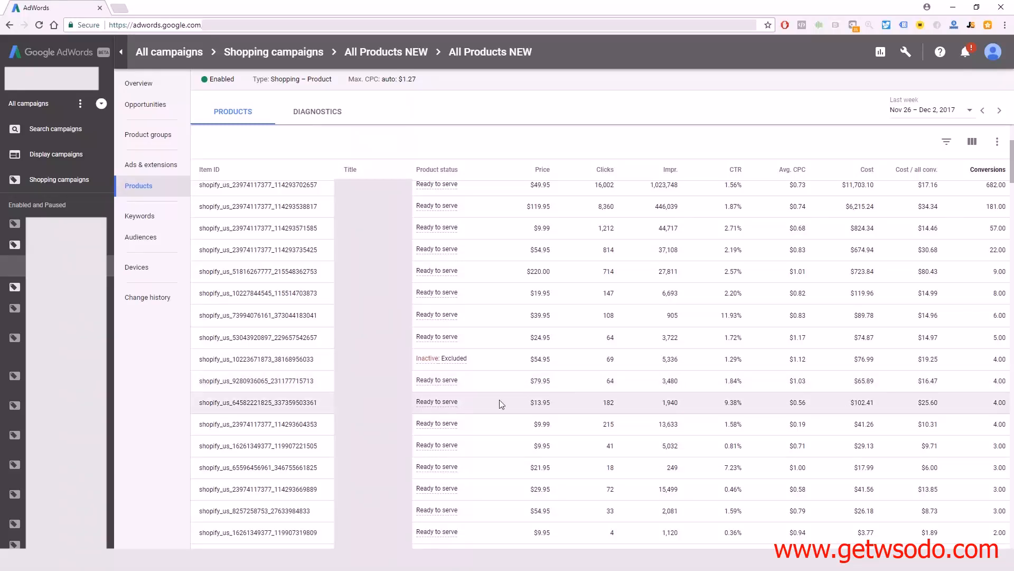
left_click_drag(531, 402, 552, 403)
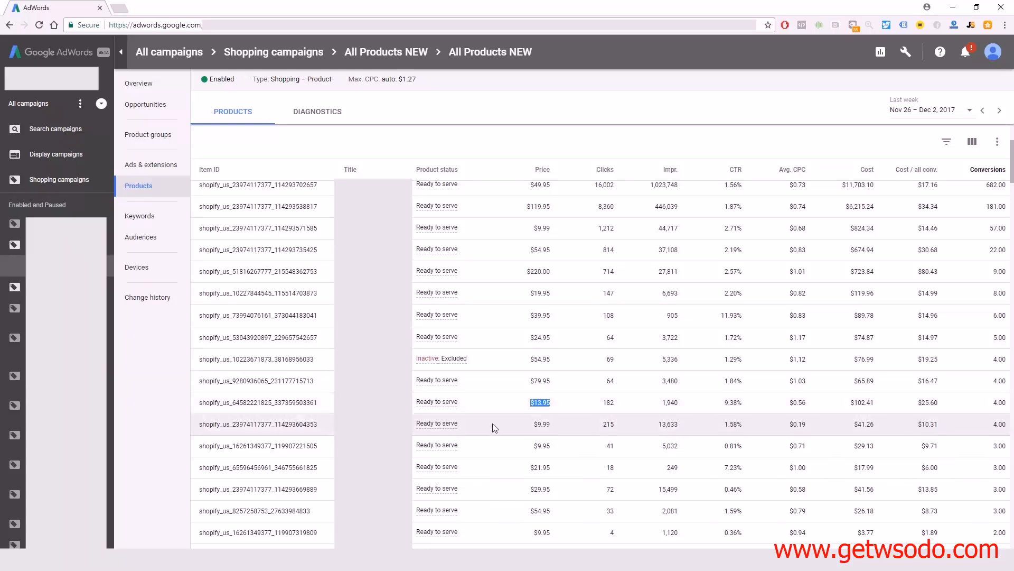
left_click_drag(327, 403, 203, 403)
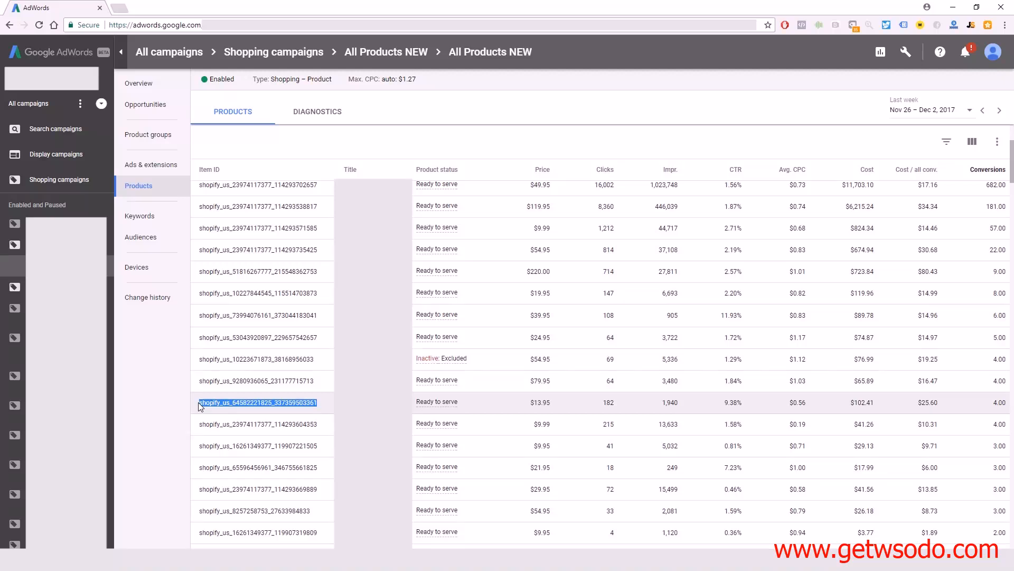
left_click(152, 138)
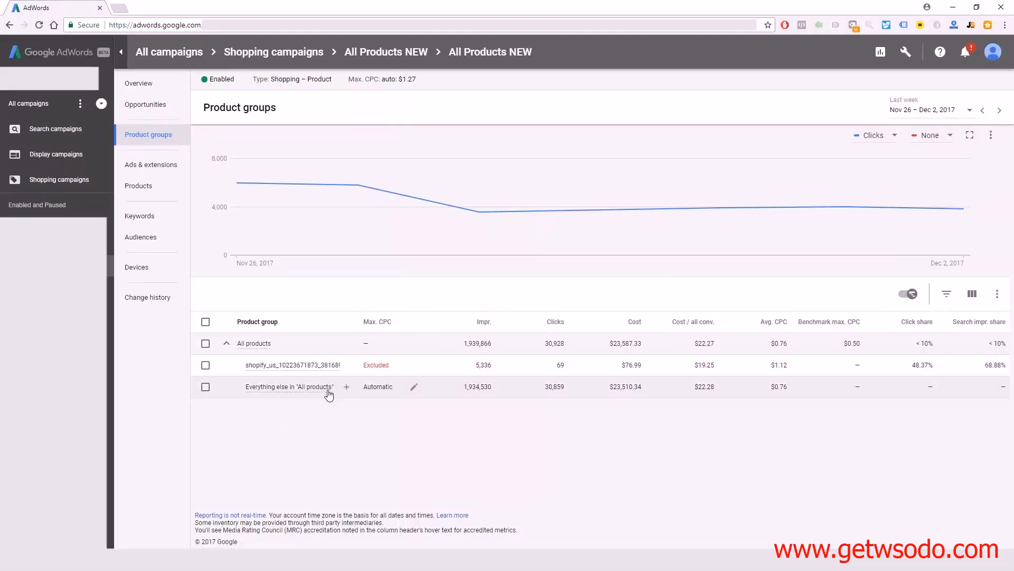
mouse_move(307, 369)
left_click(347, 388)
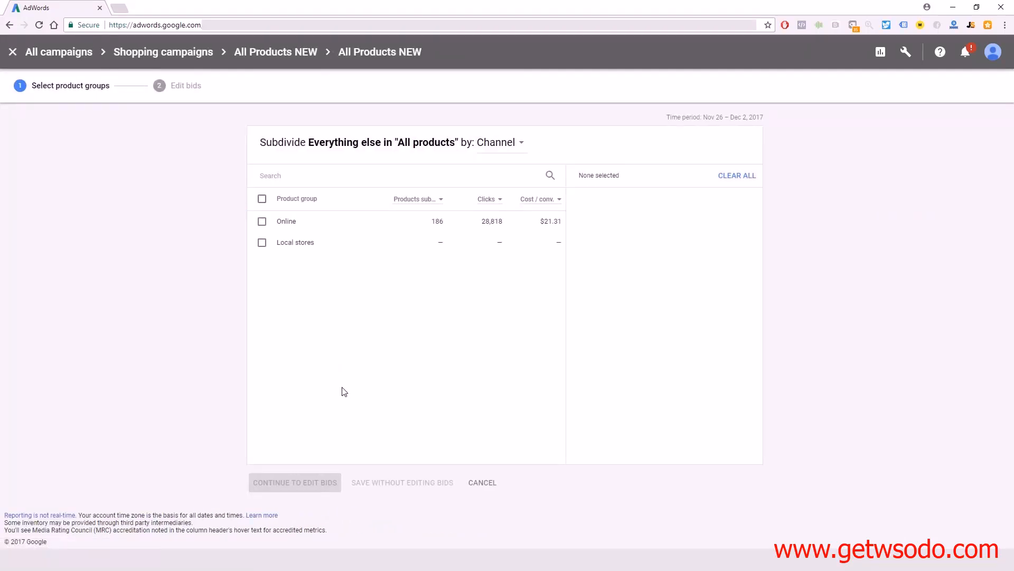
left_click(262, 222)
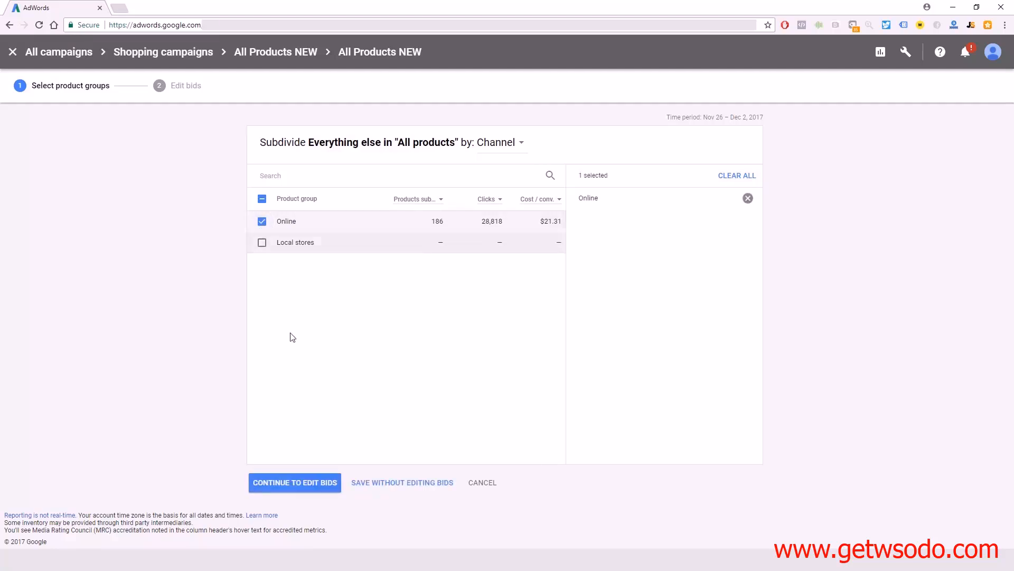
left_click(262, 221)
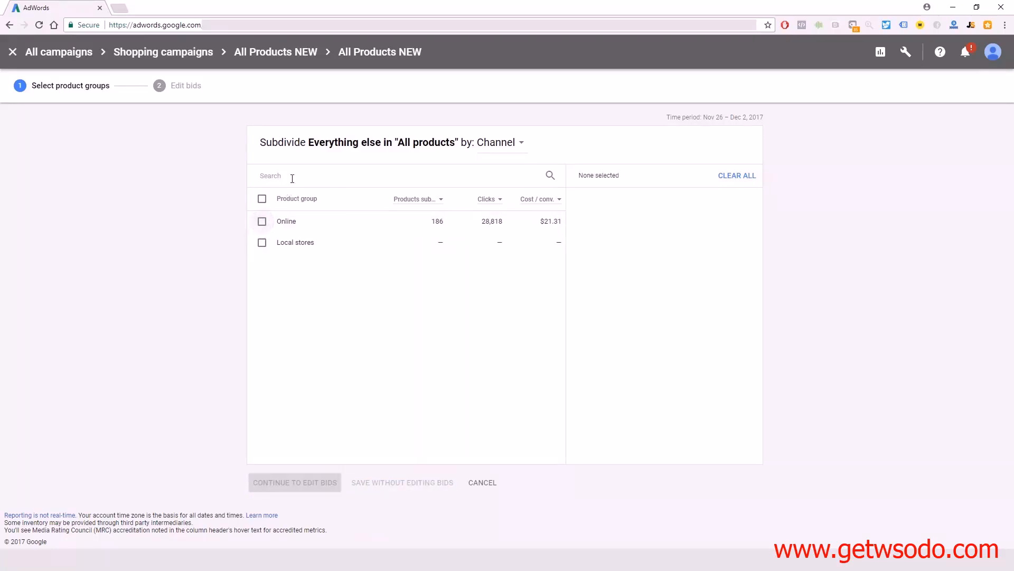
left_click(522, 149)
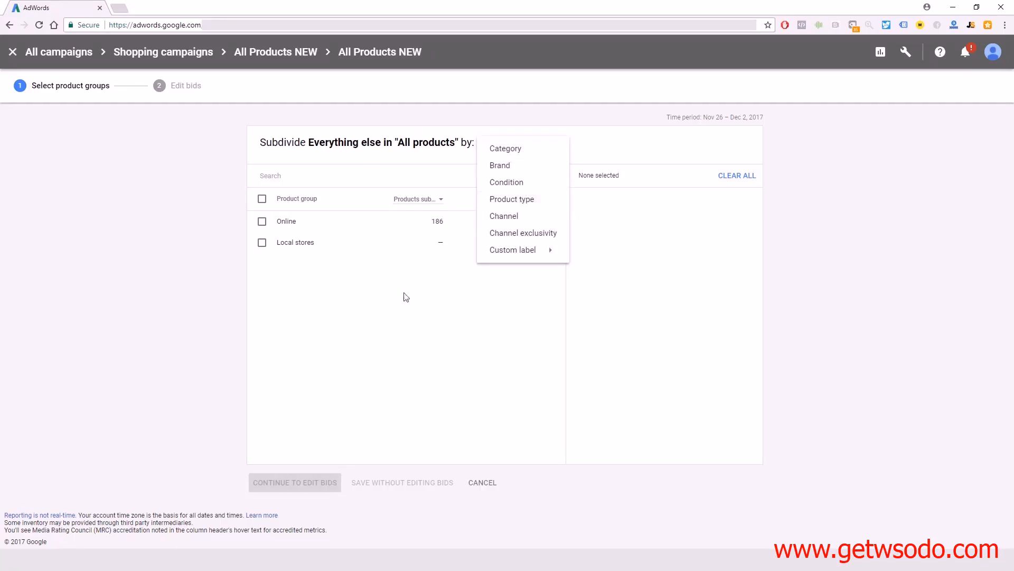
left_click(473, 467)
left_click(491, 481)
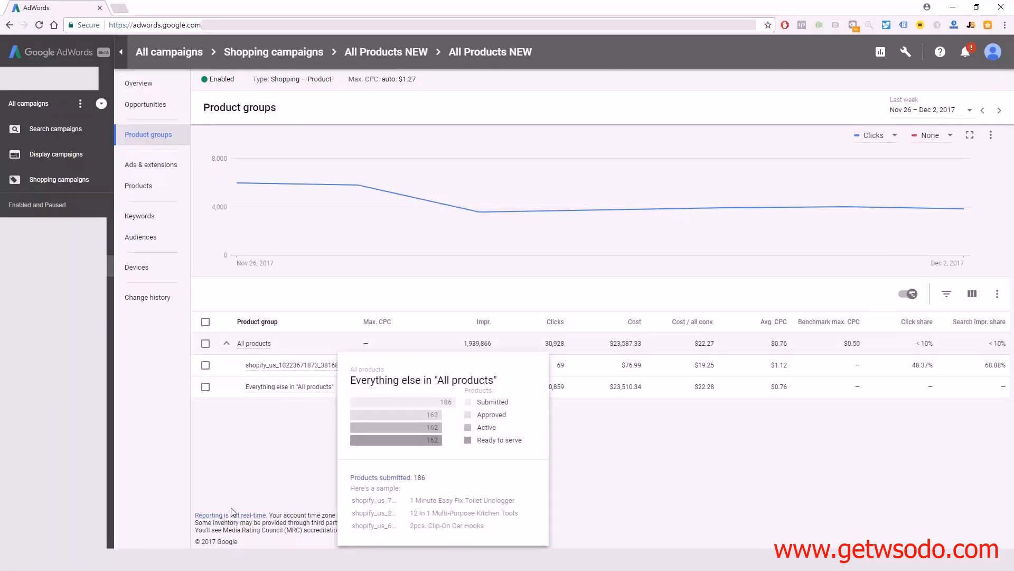
mouse_move(301, 387)
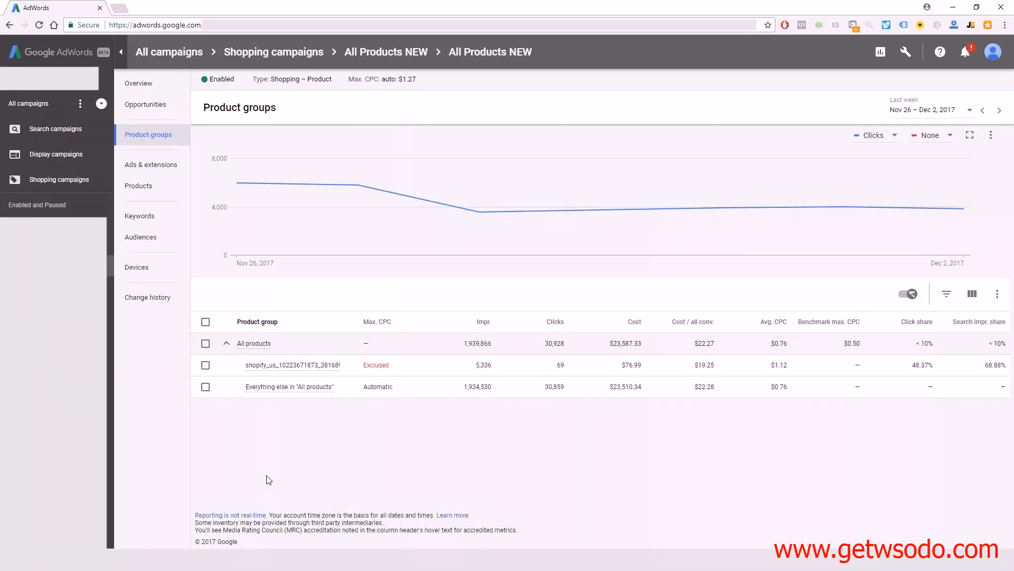
mouse_move(258, 345)
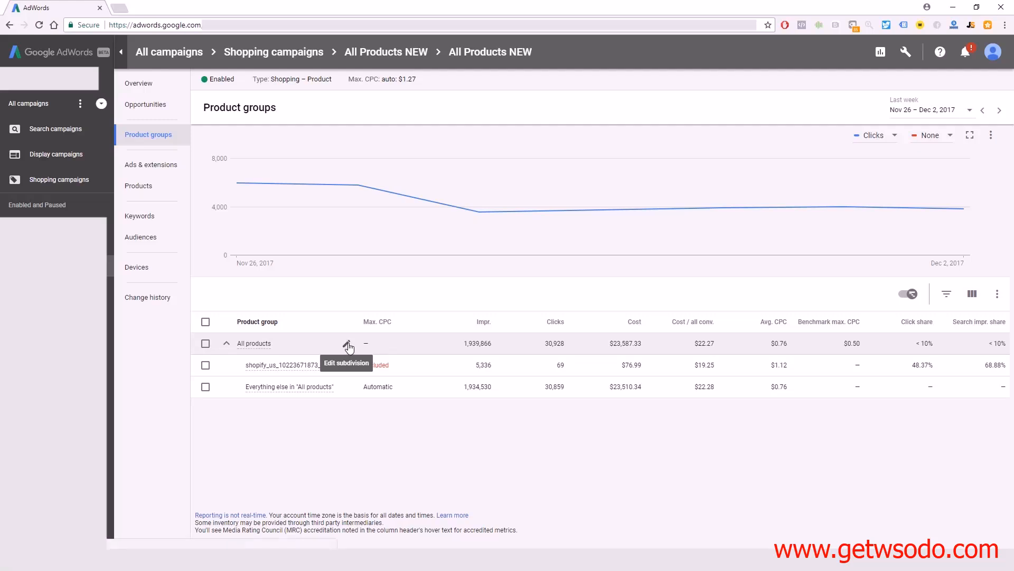
left_click(347, 345)
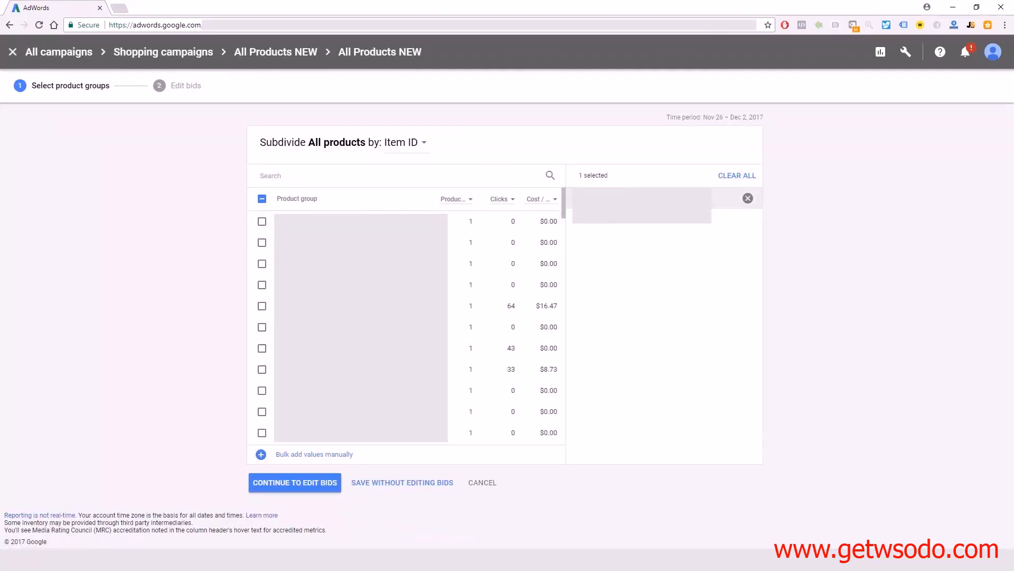
left_click(309, 175)
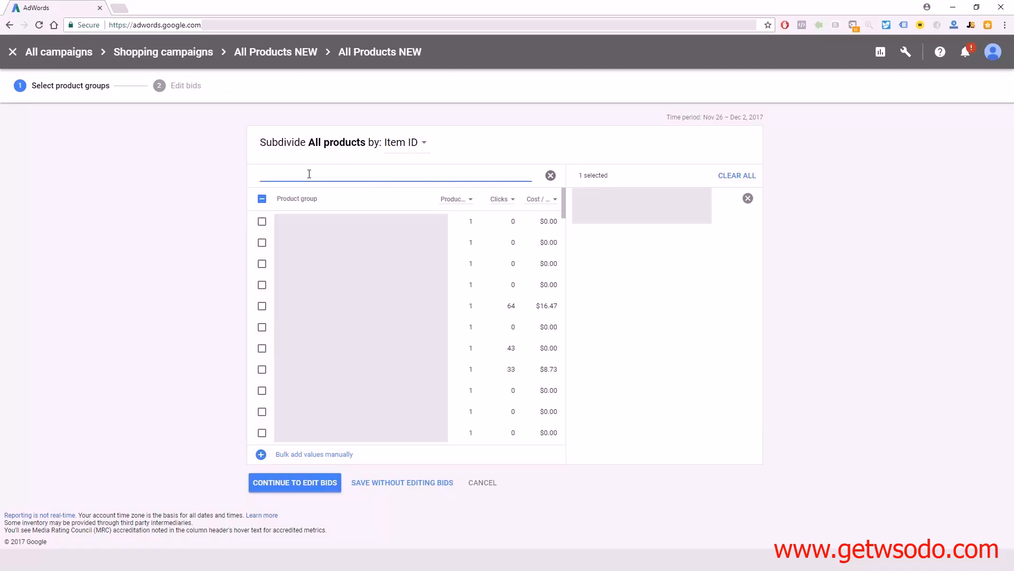
key("ctrl+v")
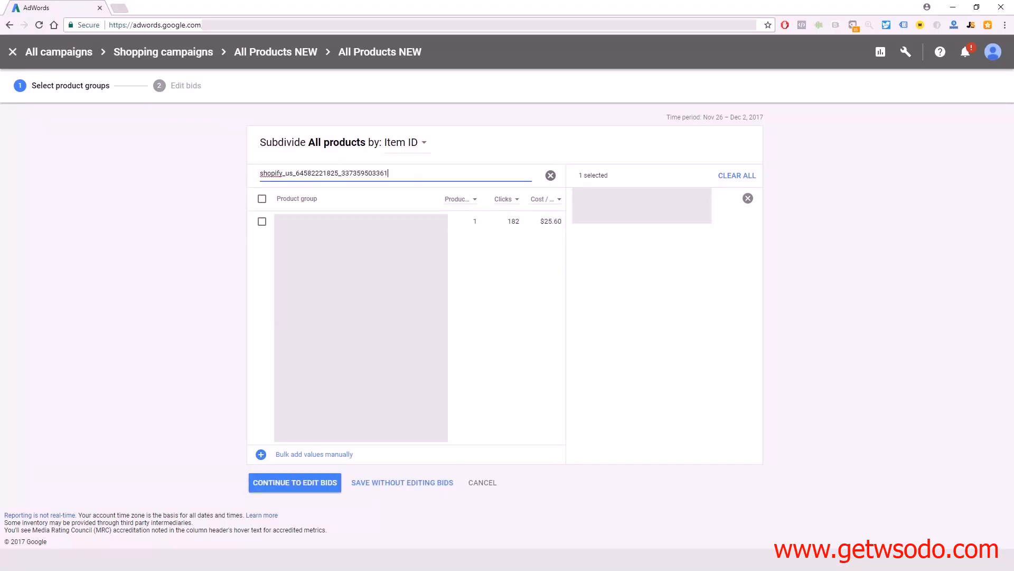
left_click(261, 222)
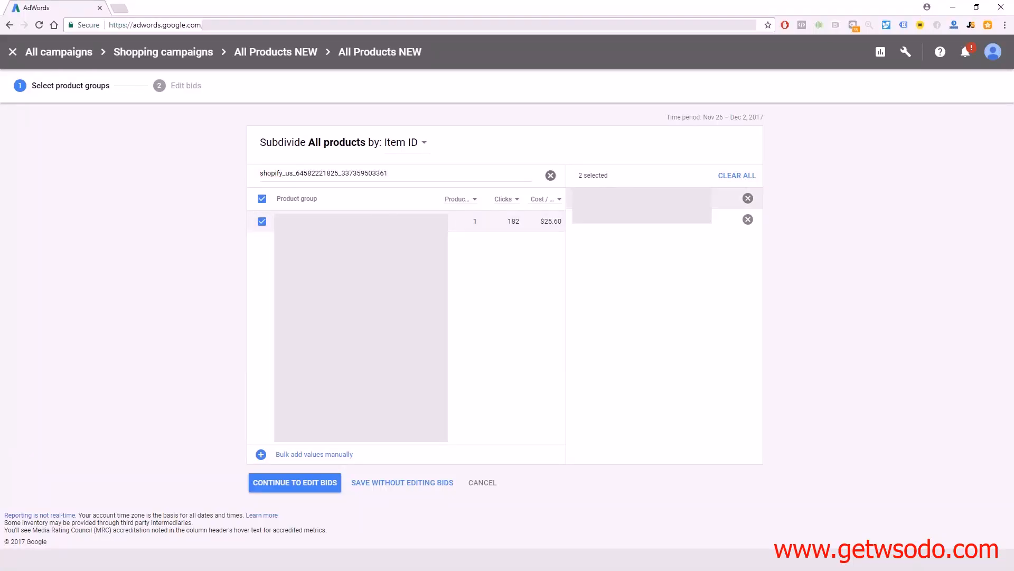
left_click(408, 483)
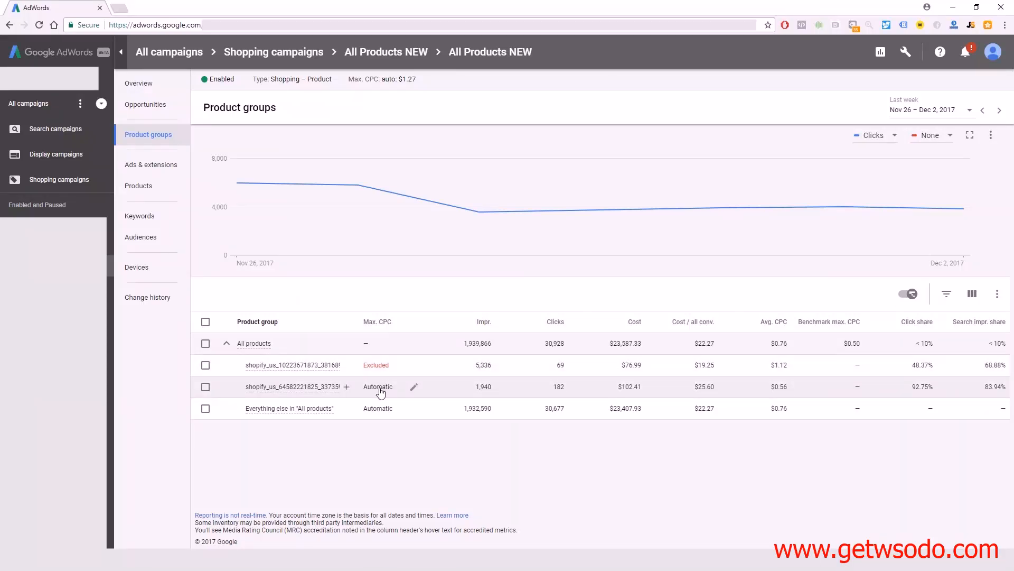
left_click(379, 390)
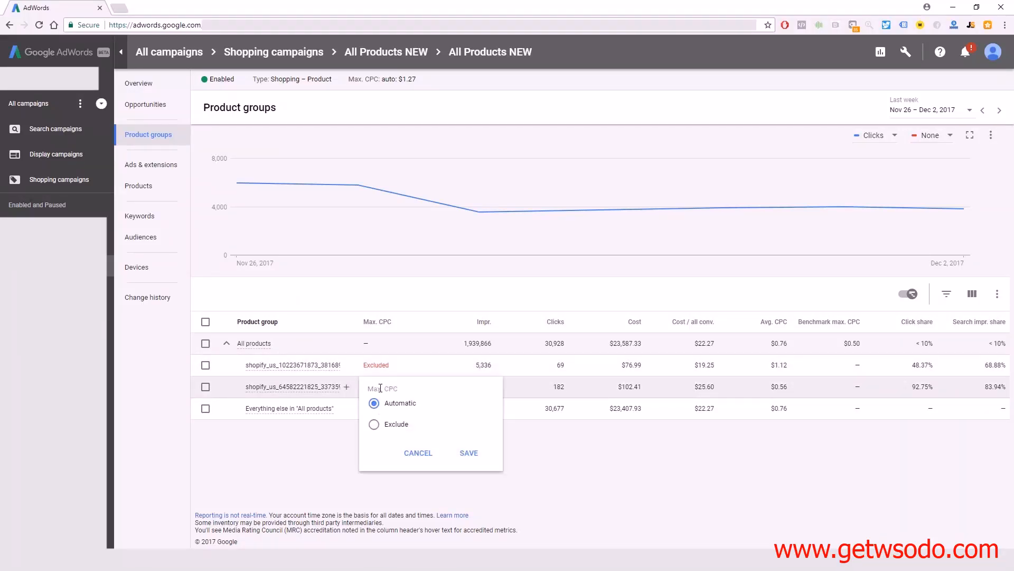
left_click(375, 424)
left_click(469, 453)
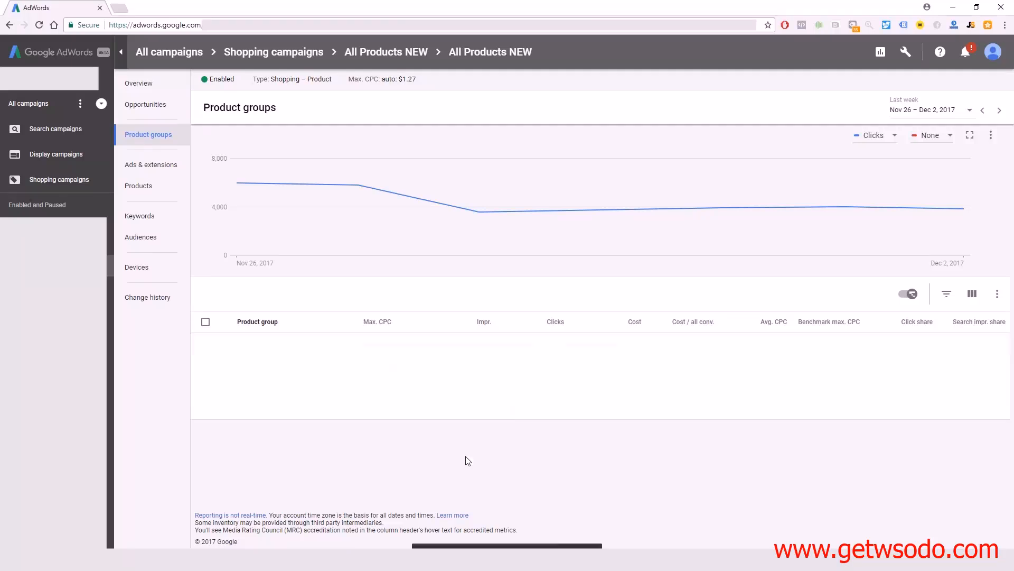
Check the status of both excluded items in the product list and look through the remaining products' costs and conversions
left_click(145, 190)
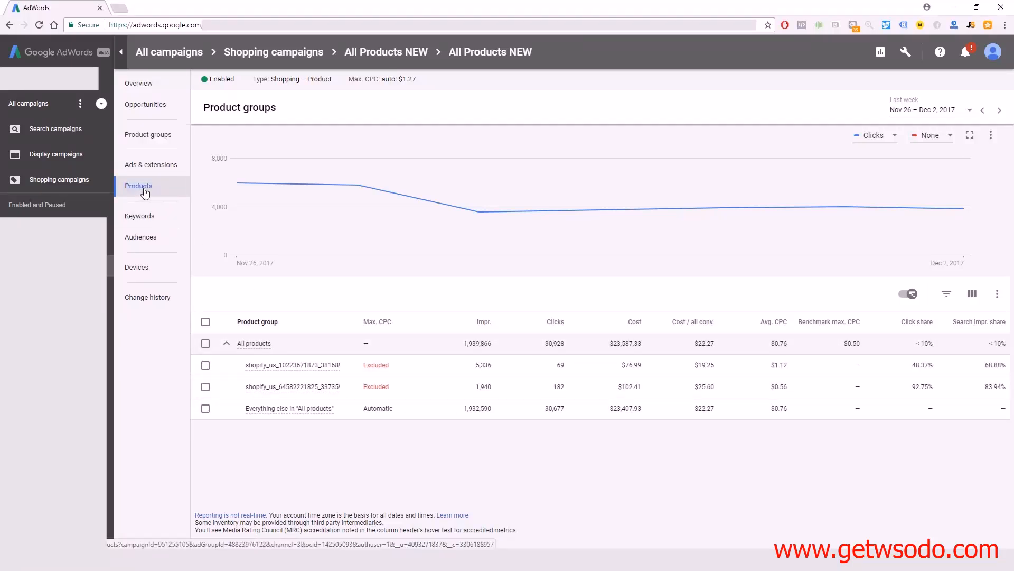
scroll(369, 293, "down", 3)
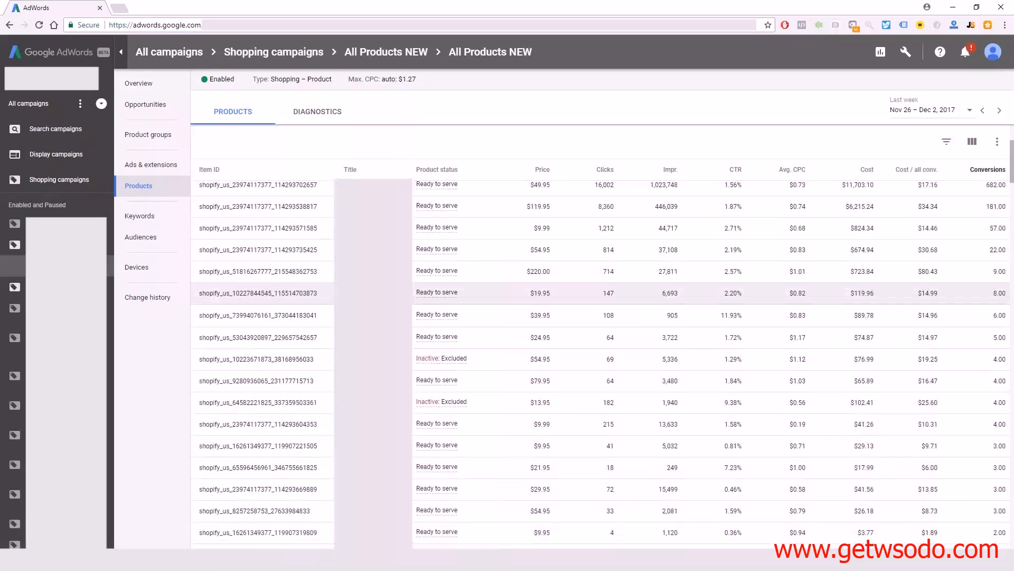
scroll(429, 347, "down", 1)
mouse_move(437, 353)
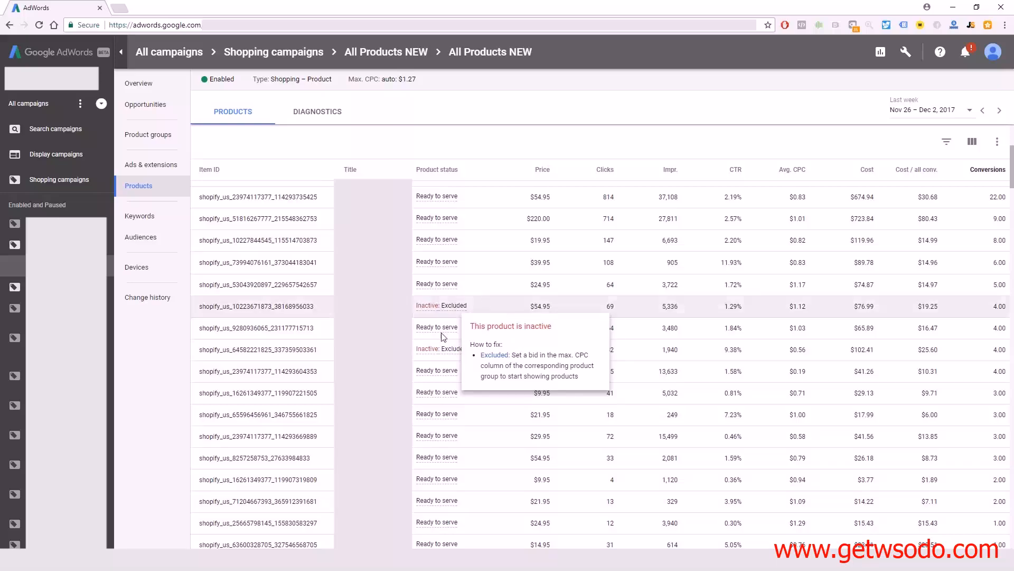
scroll(659, 430, "down", 3)
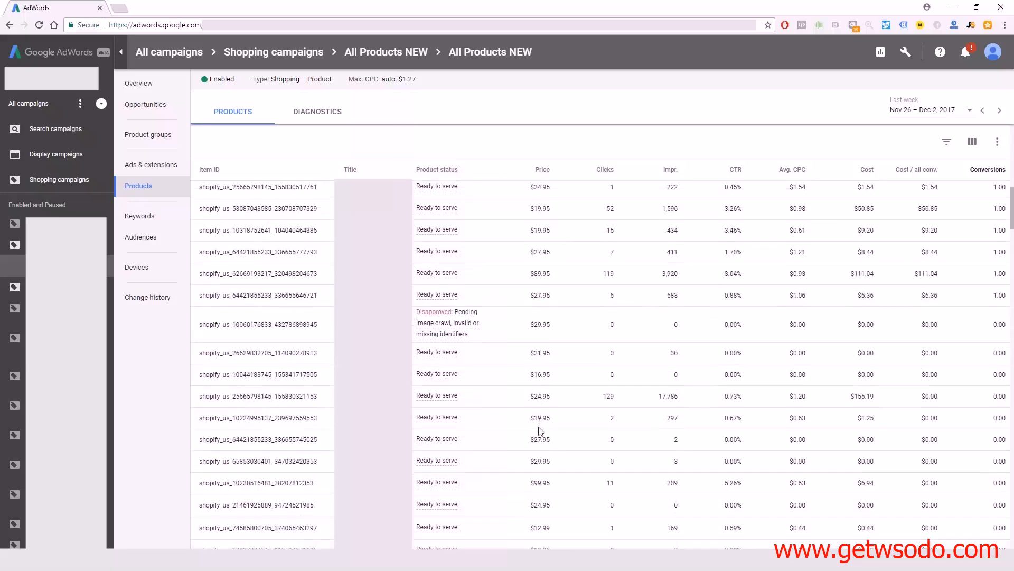
scroll(650, 449, "down", 6)
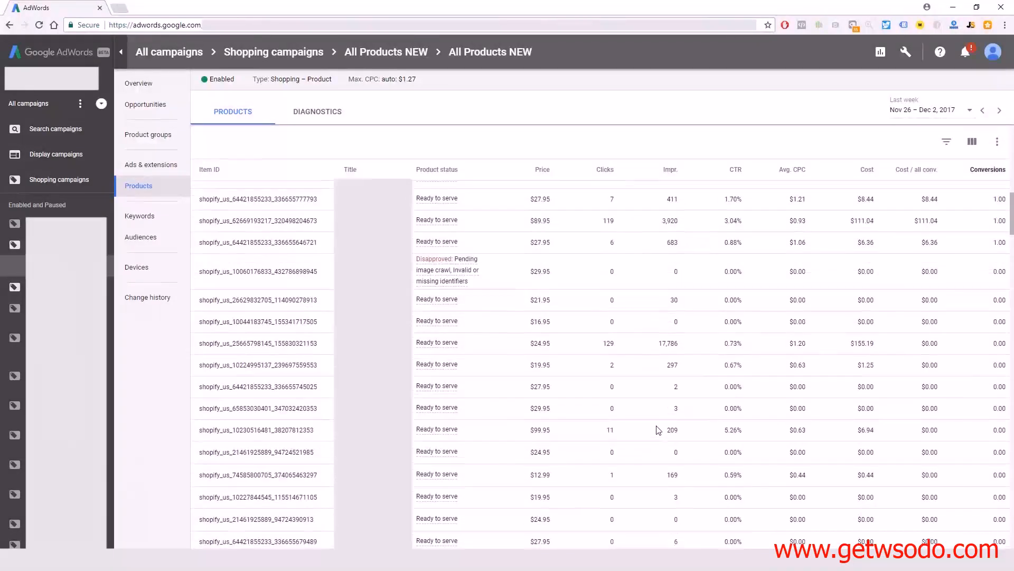
scroll(665, 423, "up", 10)
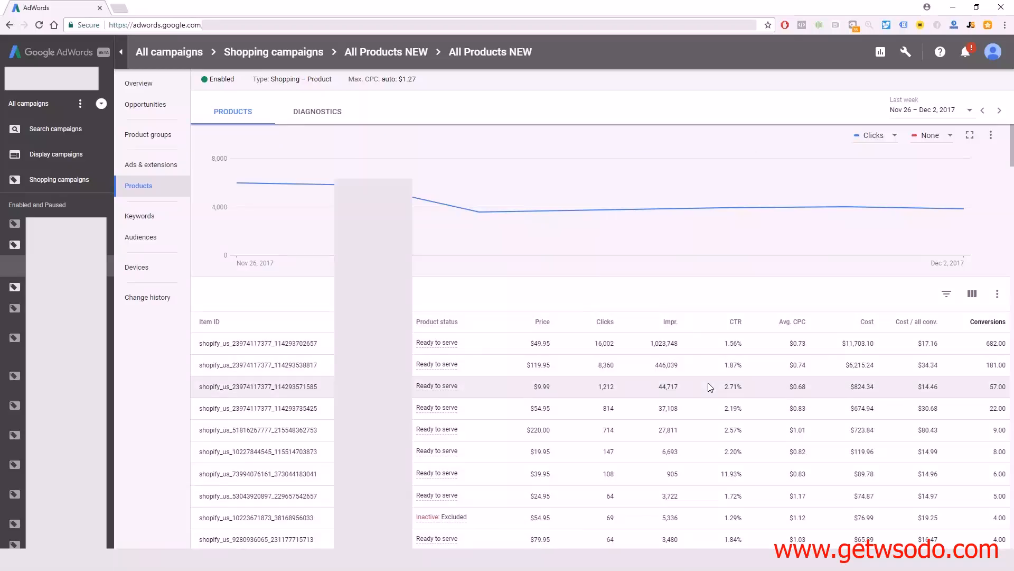
scroll(655, 315, "down", 3)
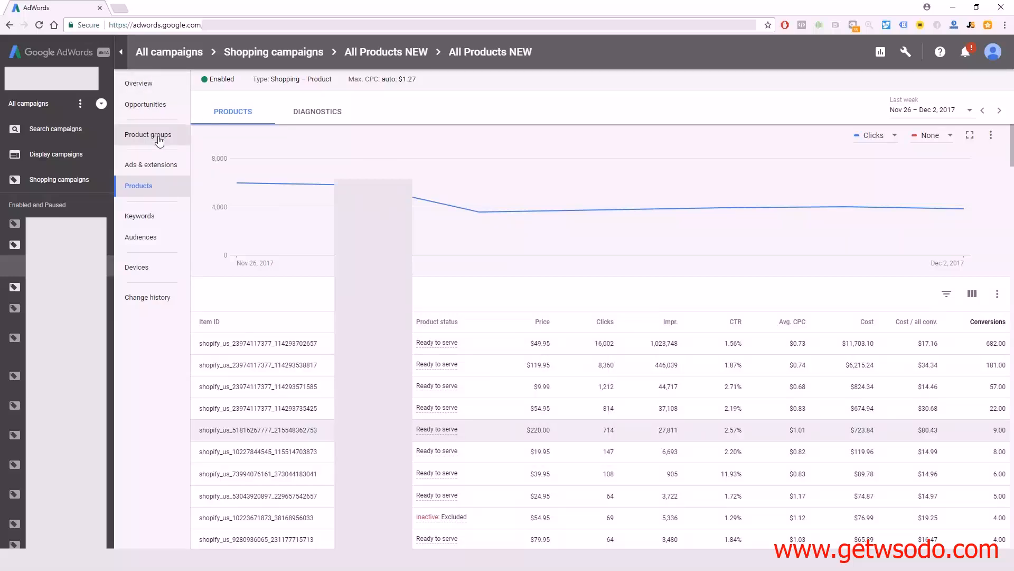
Open the campaign list for all Shopping campaigns and review their budgets, status and costs
left_click(257, 53)
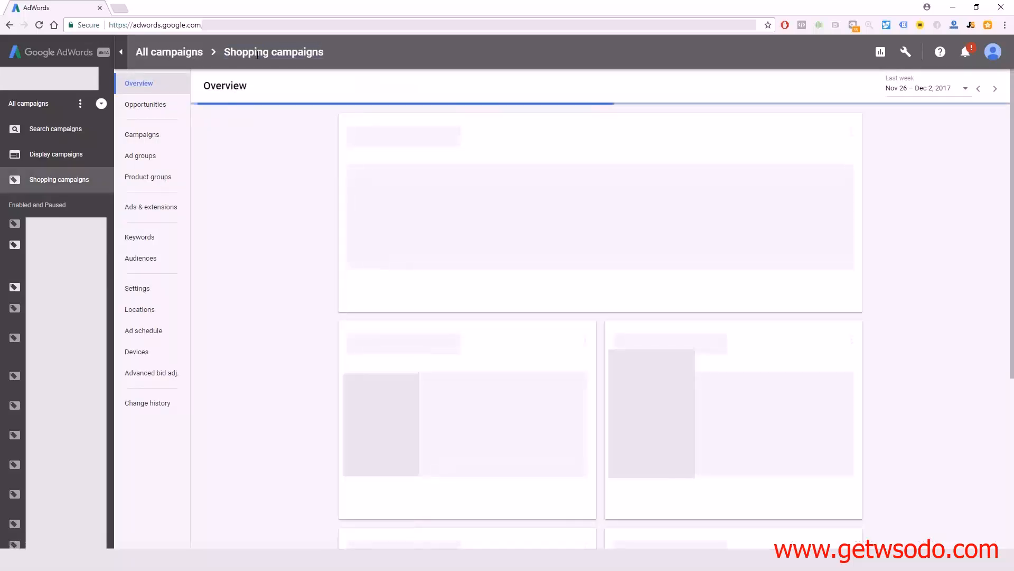
left_click(150, 135)
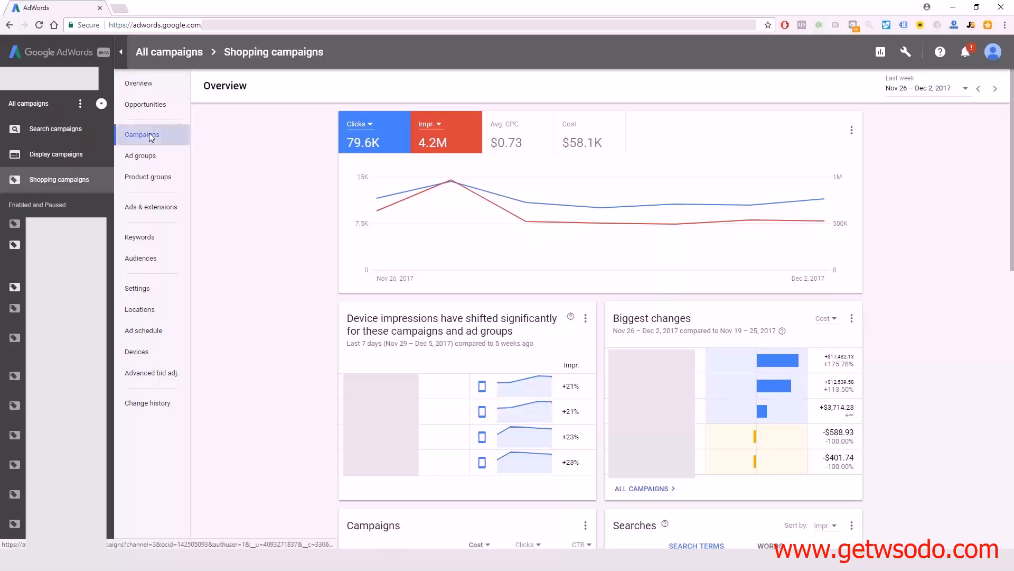
scroll(498, 403, "down", 3)
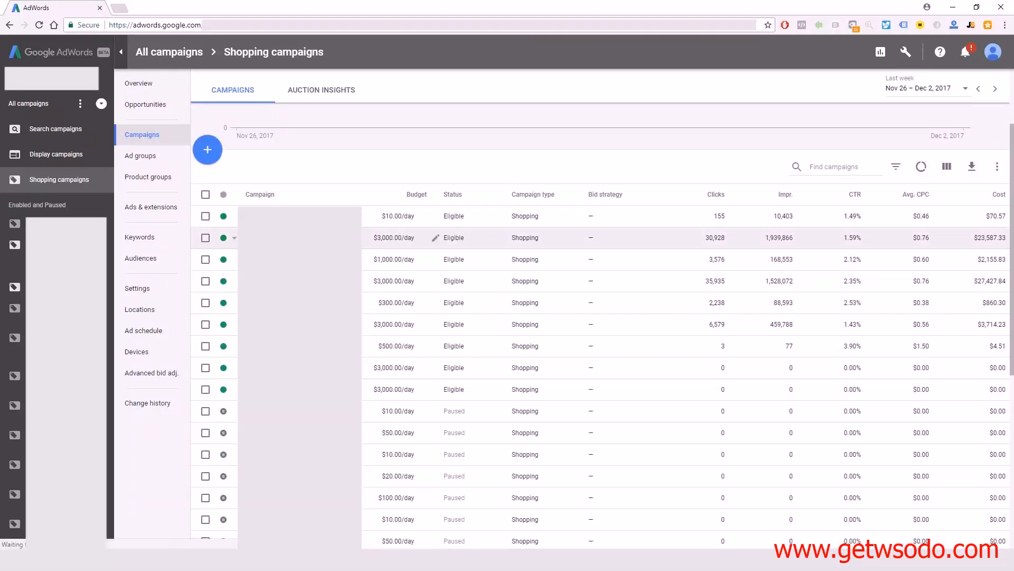
Open the product list of the All Products NEW campaign and review the products' statuses and the meaning of Cost / all conv
left_click(283, 238)
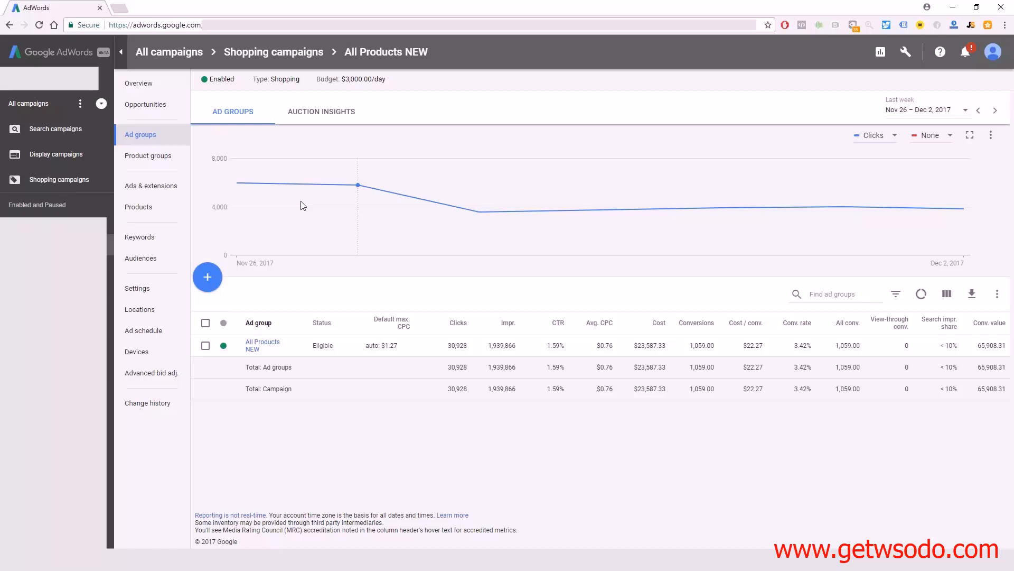
left_click(140, 207)
left_click(942, 111)
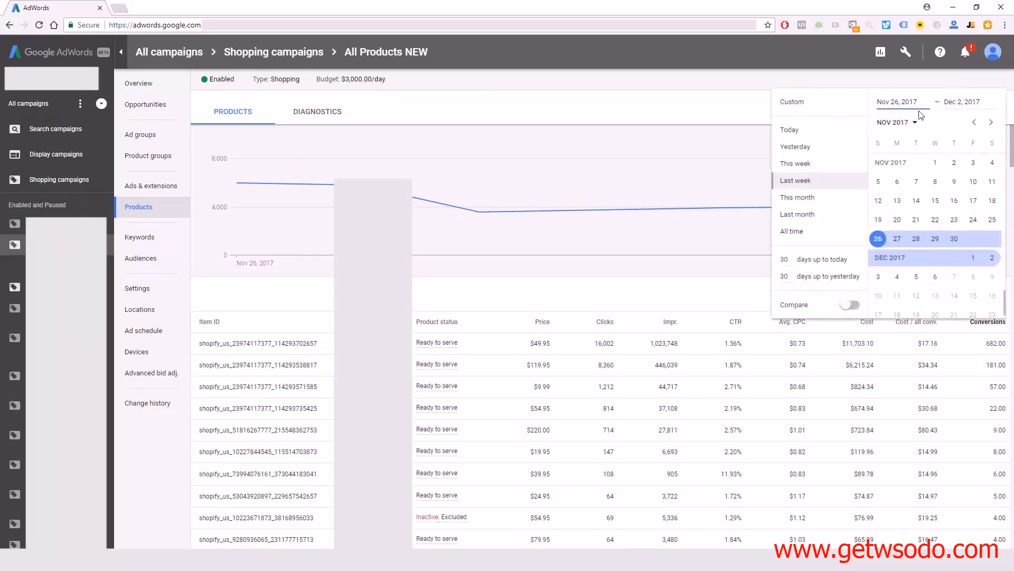
left_click(723, 104)
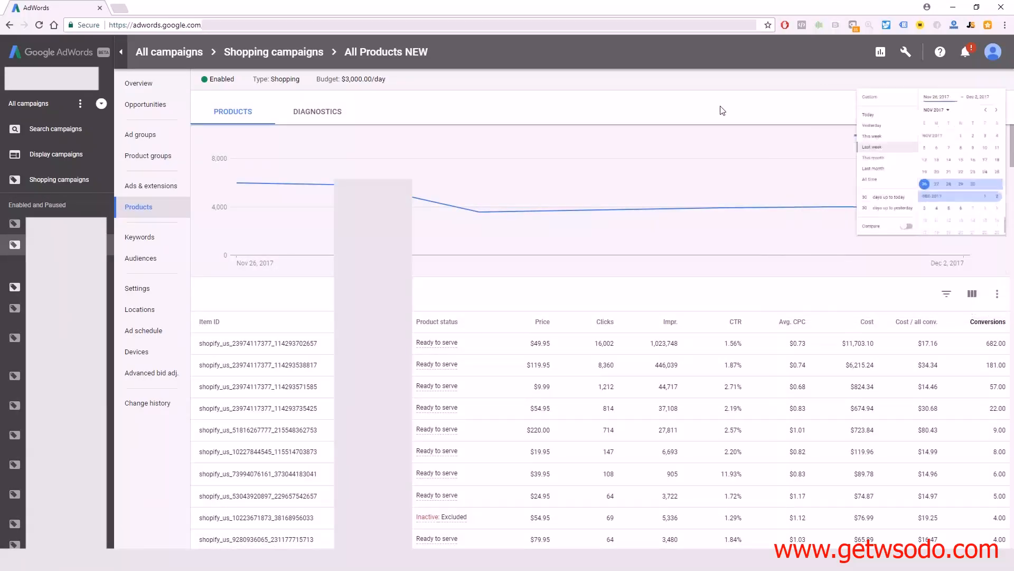
scroll(937, 183, "down", 4)
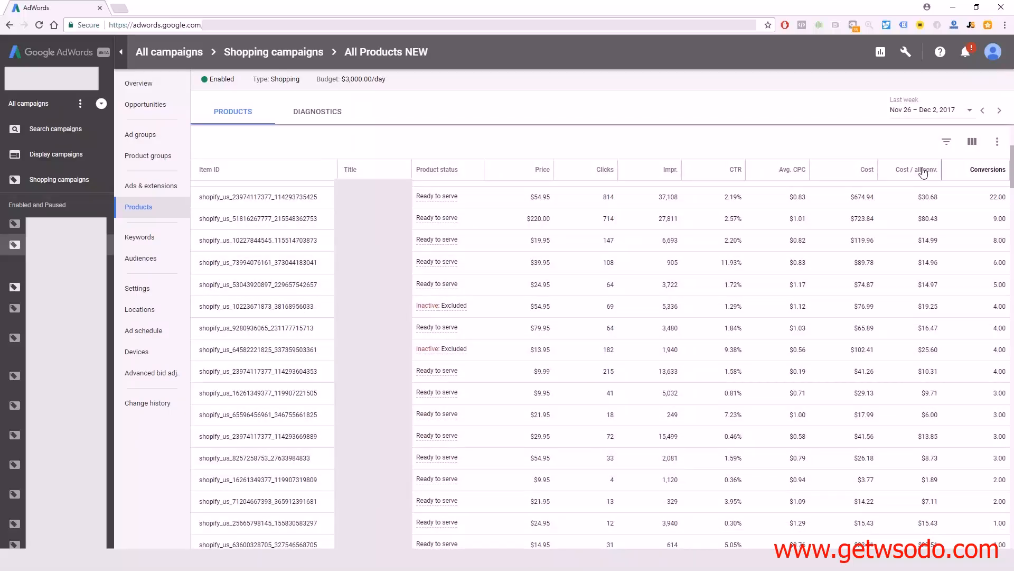
mouse_move(924, 169)
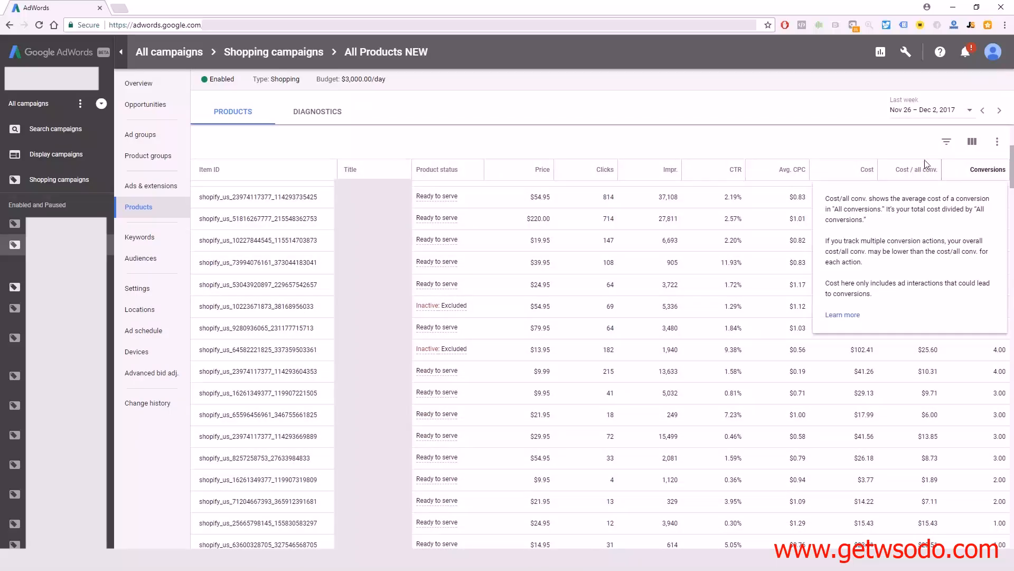
Check the Conversions options in the product table's column settings, apply the existing column selection and look through the products' costs
left_click(973, 143)
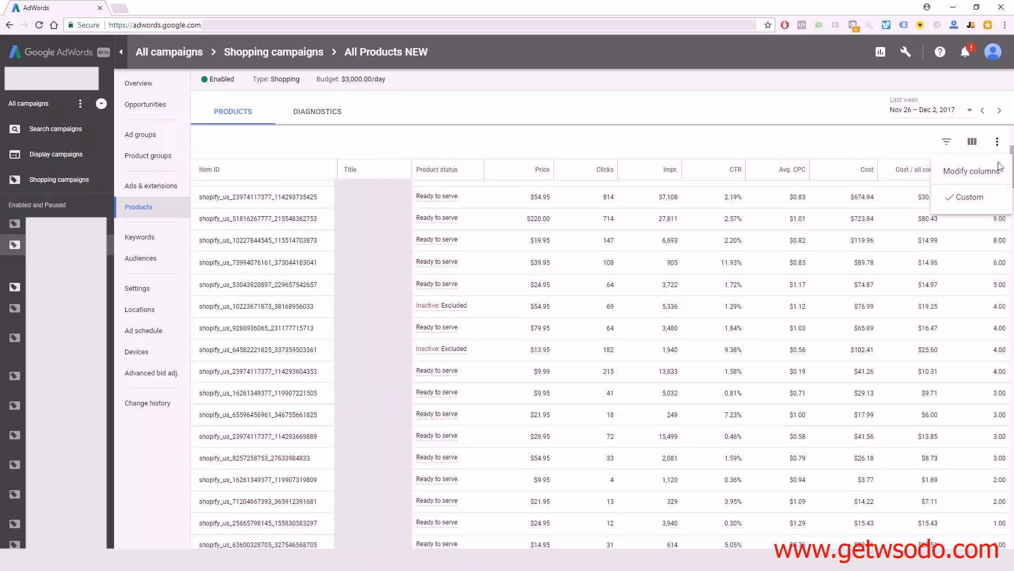
left_click(971, 179)
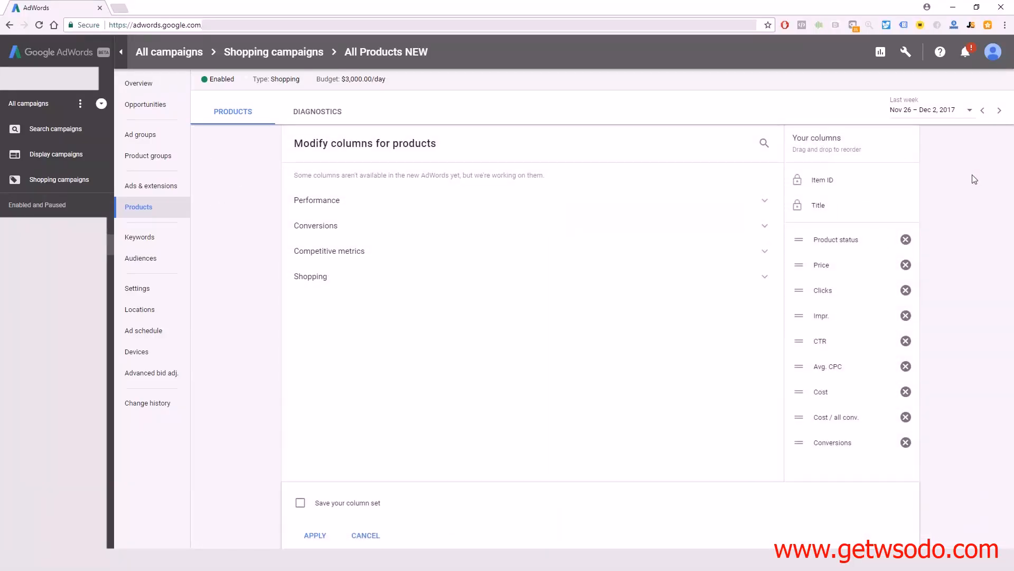
left_click(341, 228)
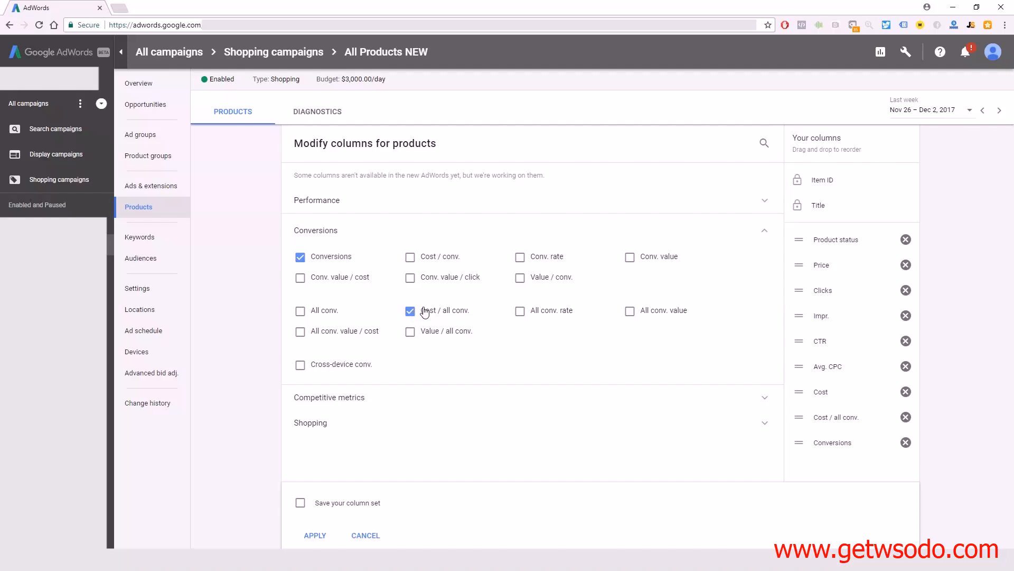
left_click(315, 535)
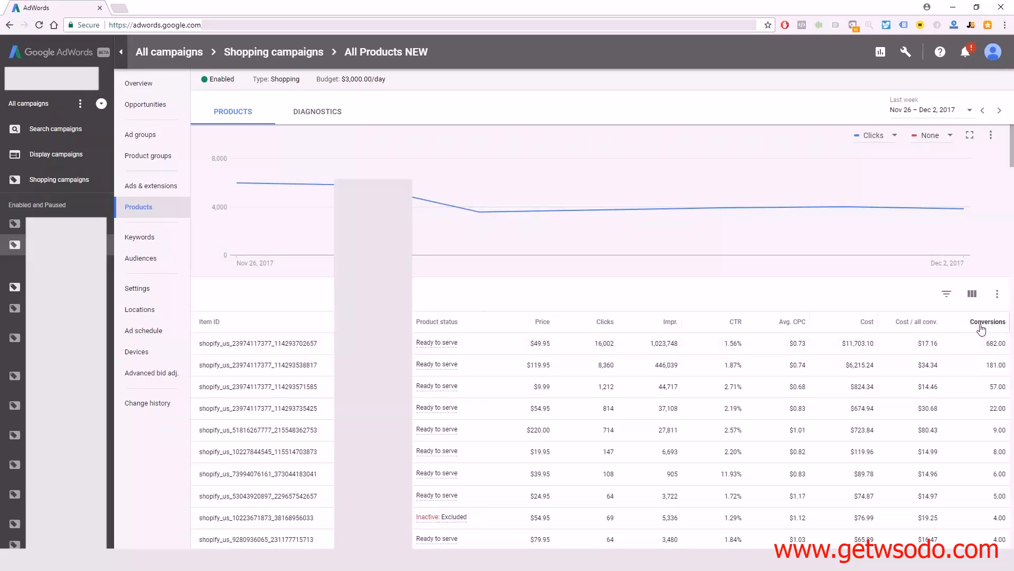
mouse_move(978, 328)
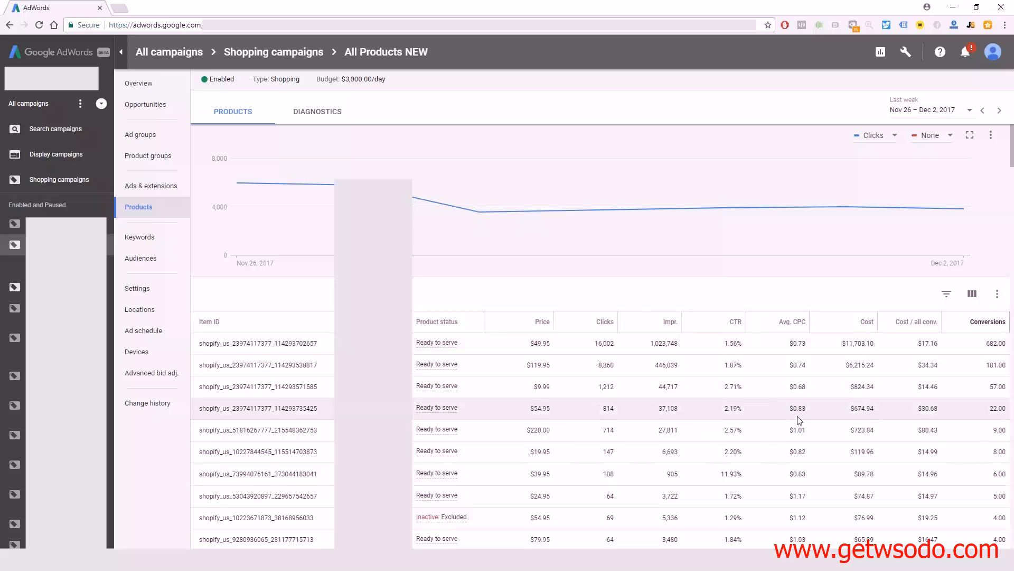
scroll(797, 415, "down", 3)
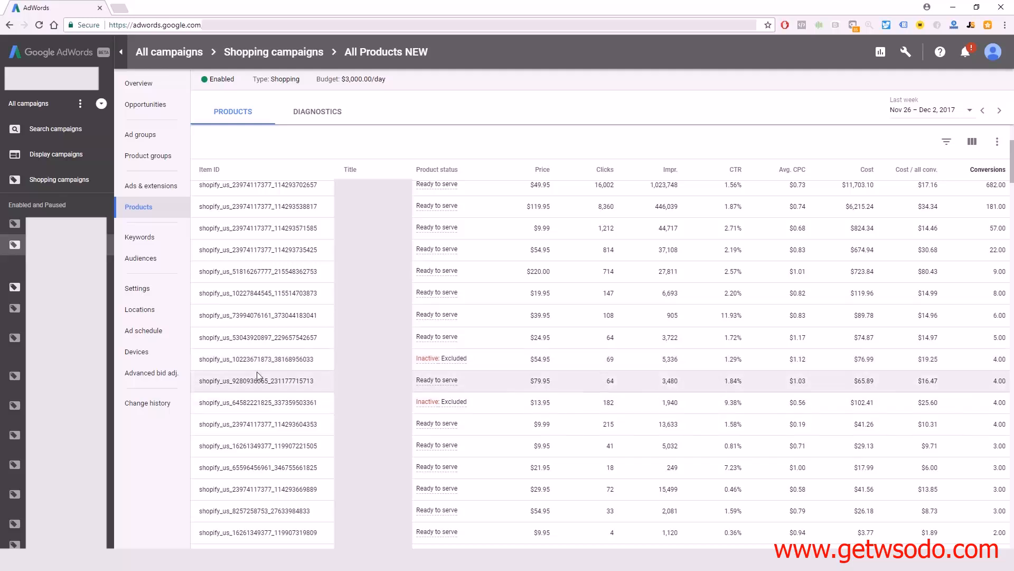
left_click_drag(315, 358, 142, 160)
left_click(142, 157)
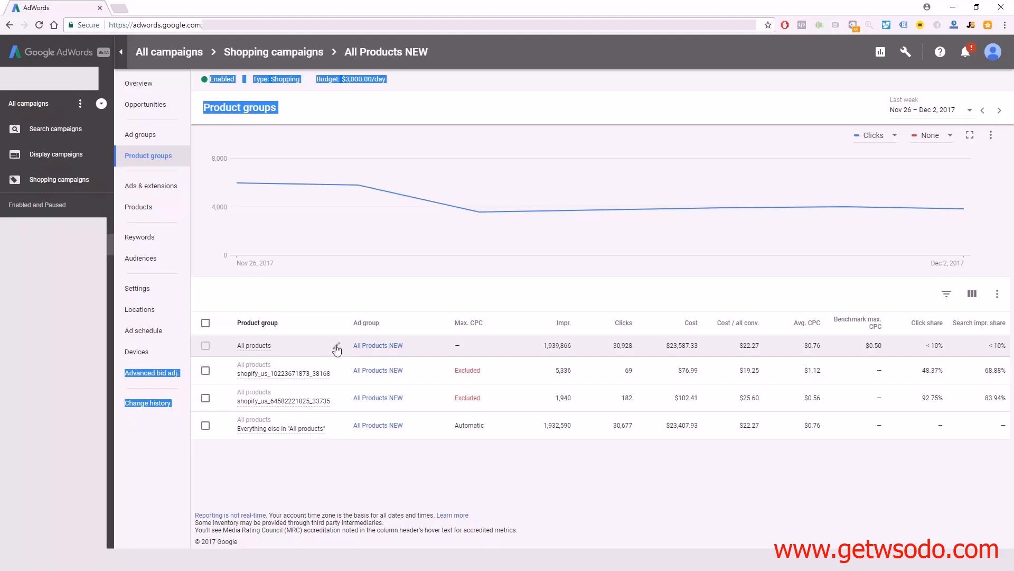
left_click(337, 347)
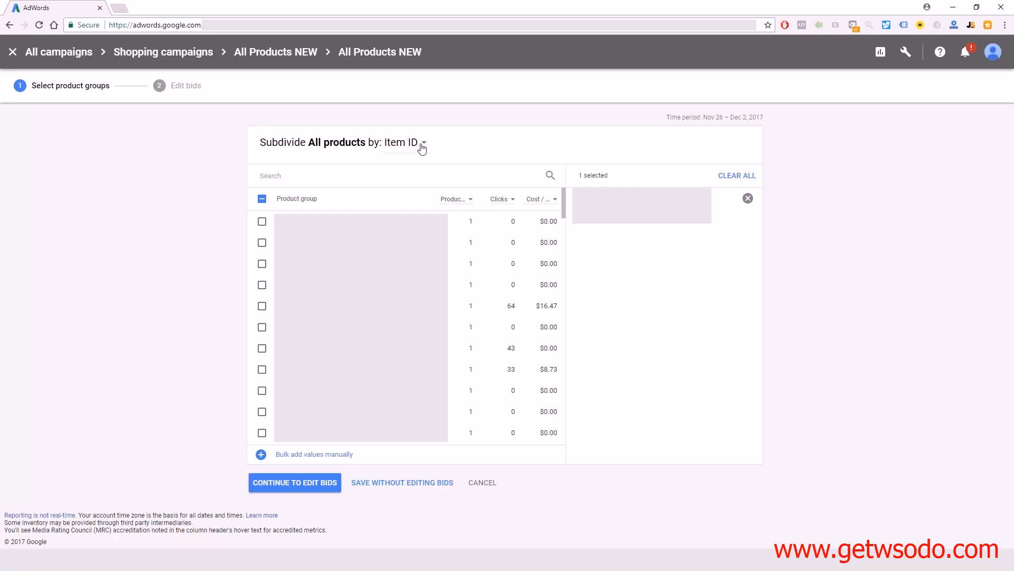
left_click(329, 173)
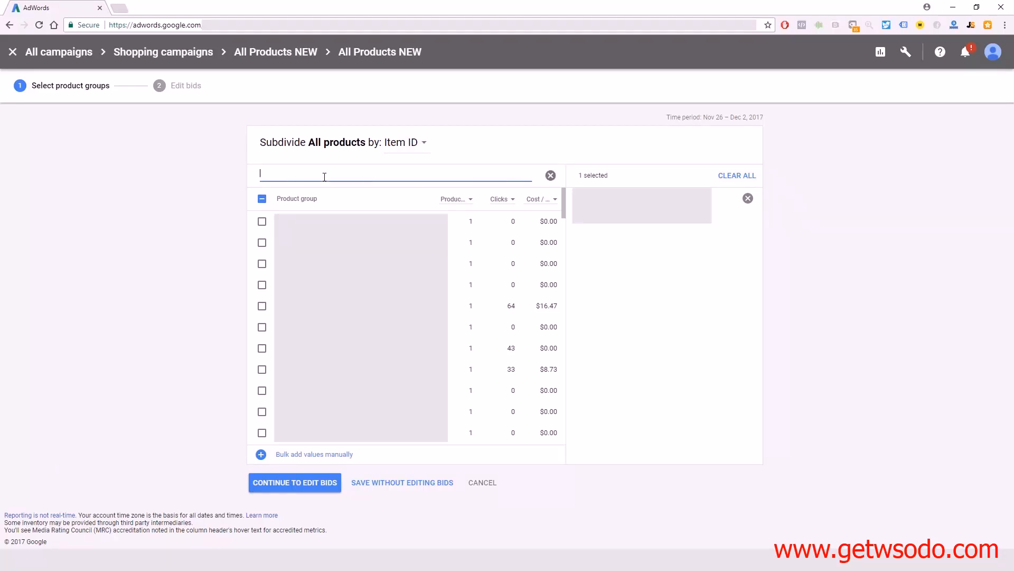
key("ctrl+v")
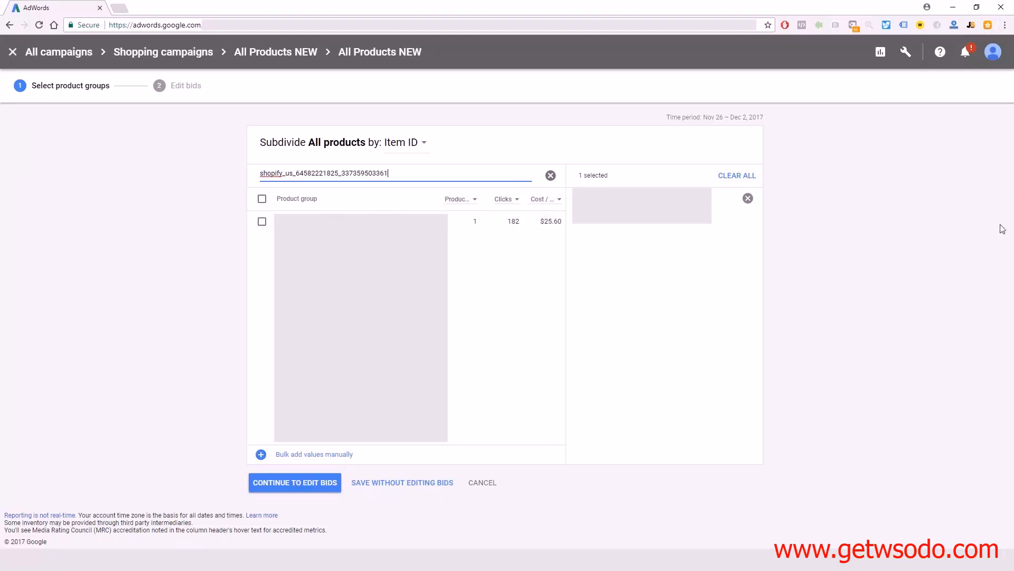
left_click(482, 482)
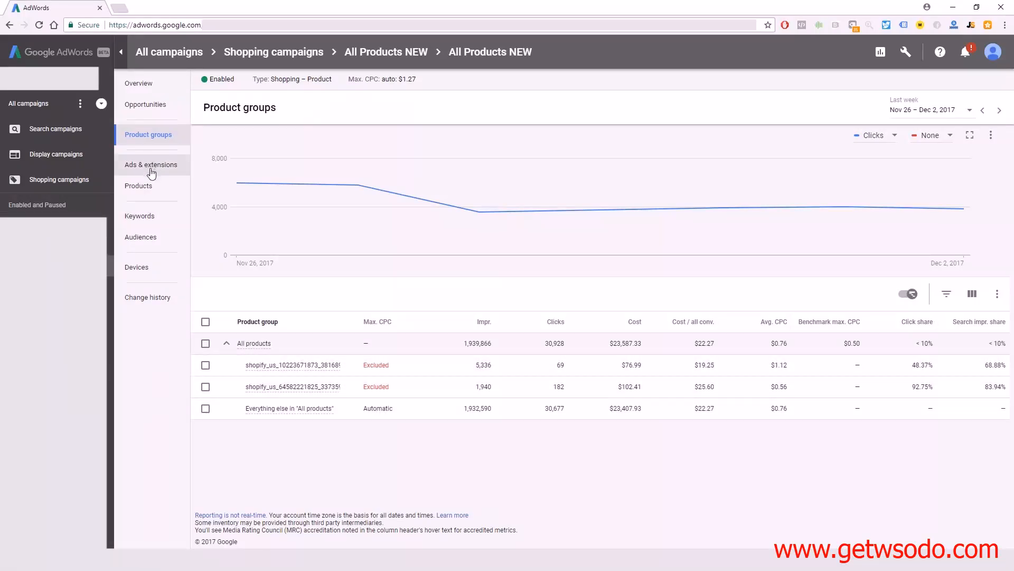
left_click(134, 186)
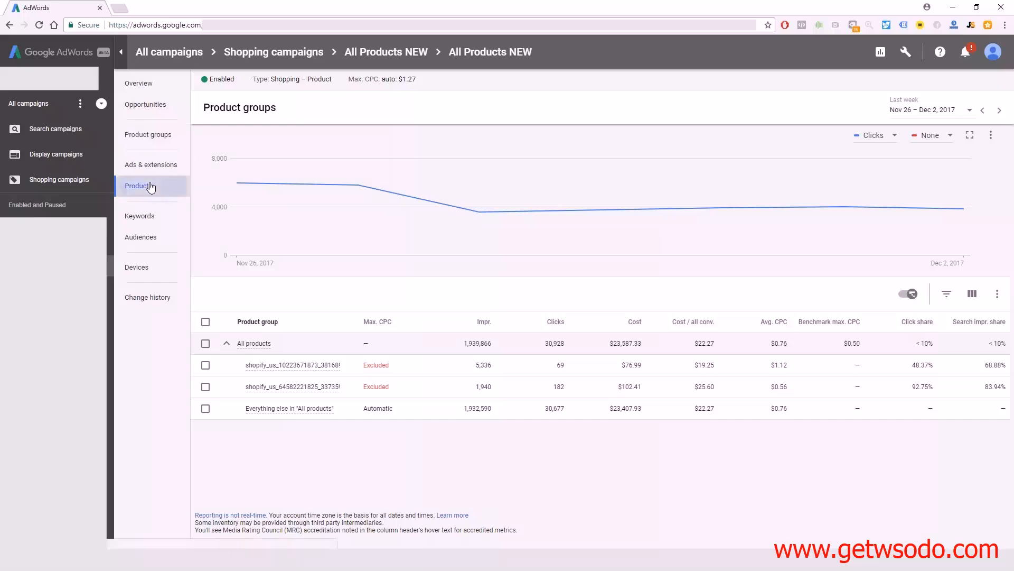
scroll(420, 431, "down", 3)
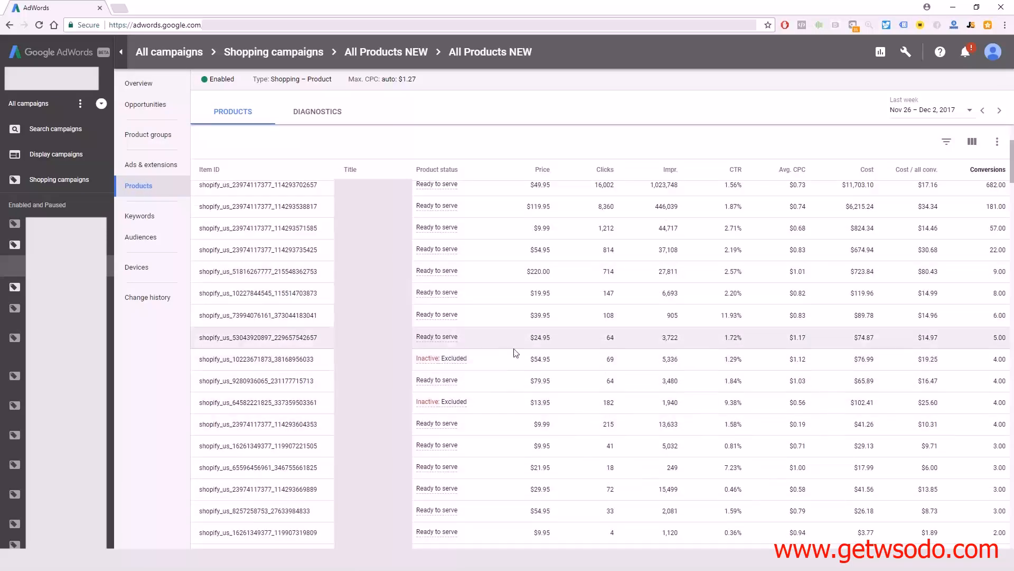
mouse_move(416, 382)
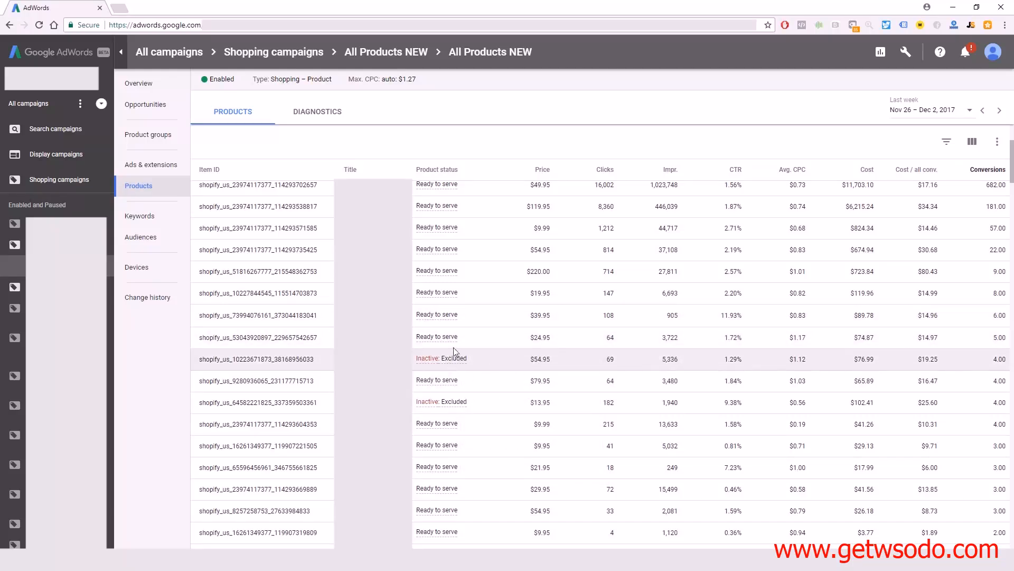
mouse_move(447, 362)
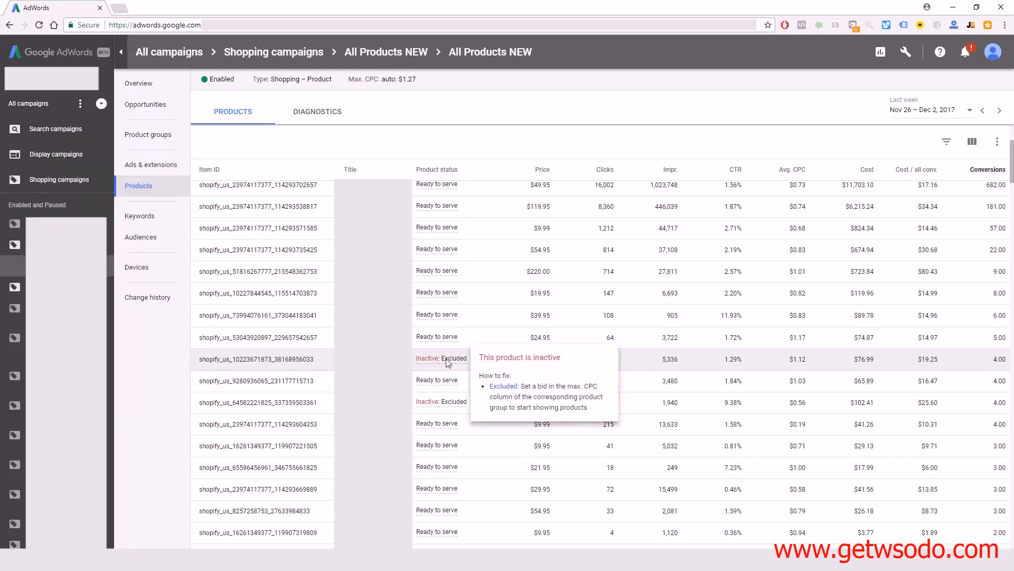